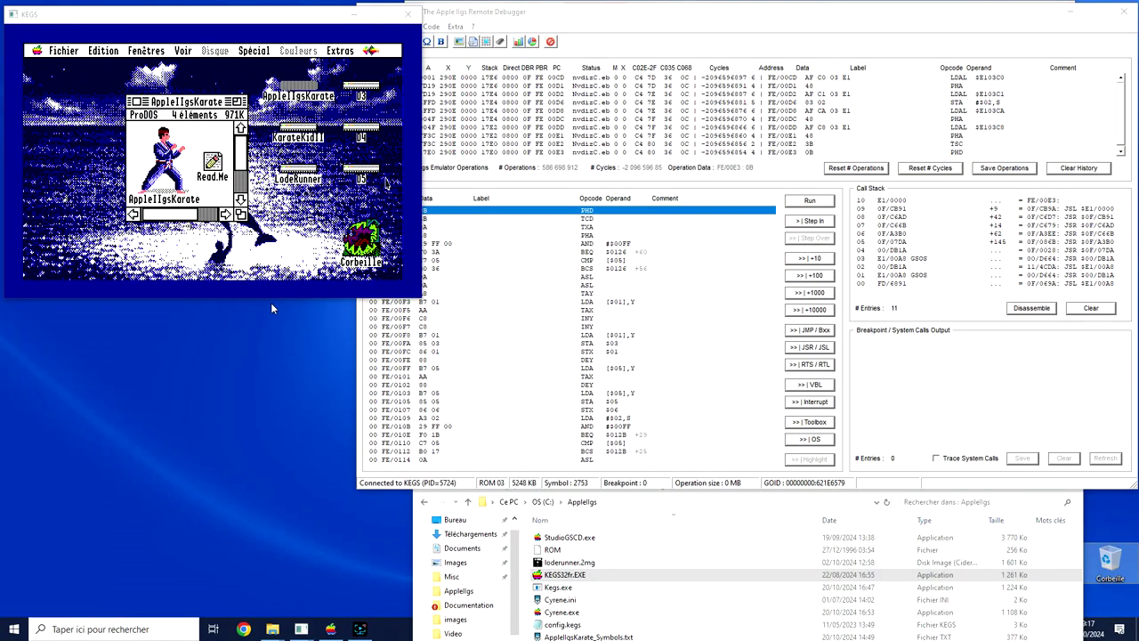
Step: Bring up the classic desk accessories in the KEGS emulator and open Visit Monitor
left_click(226, 18)
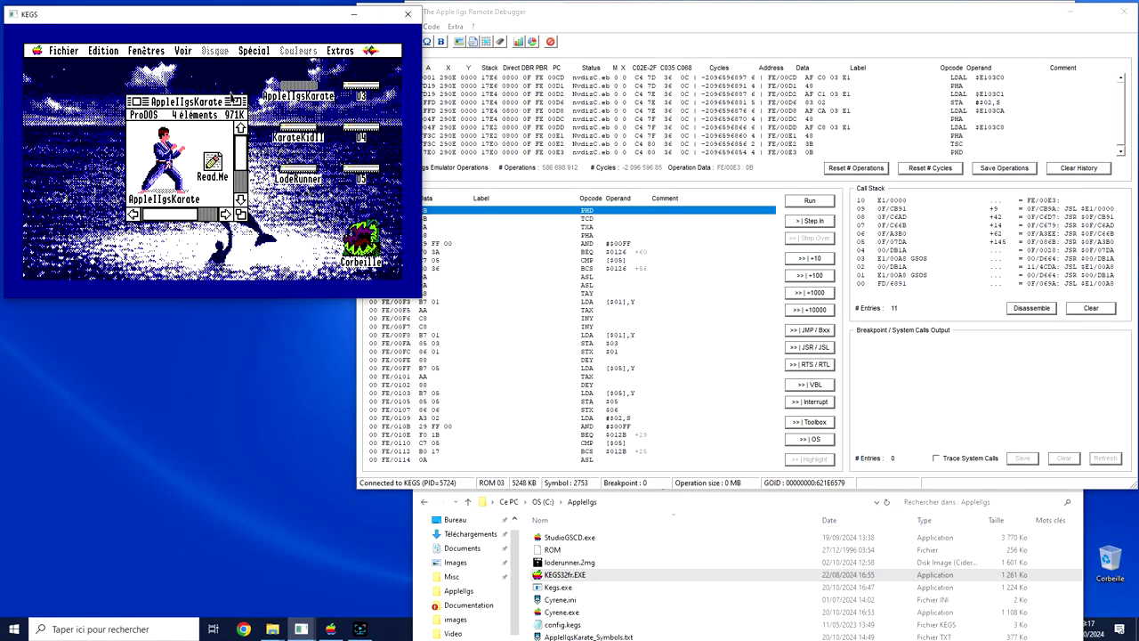
key("ctrl+alt+Escape")
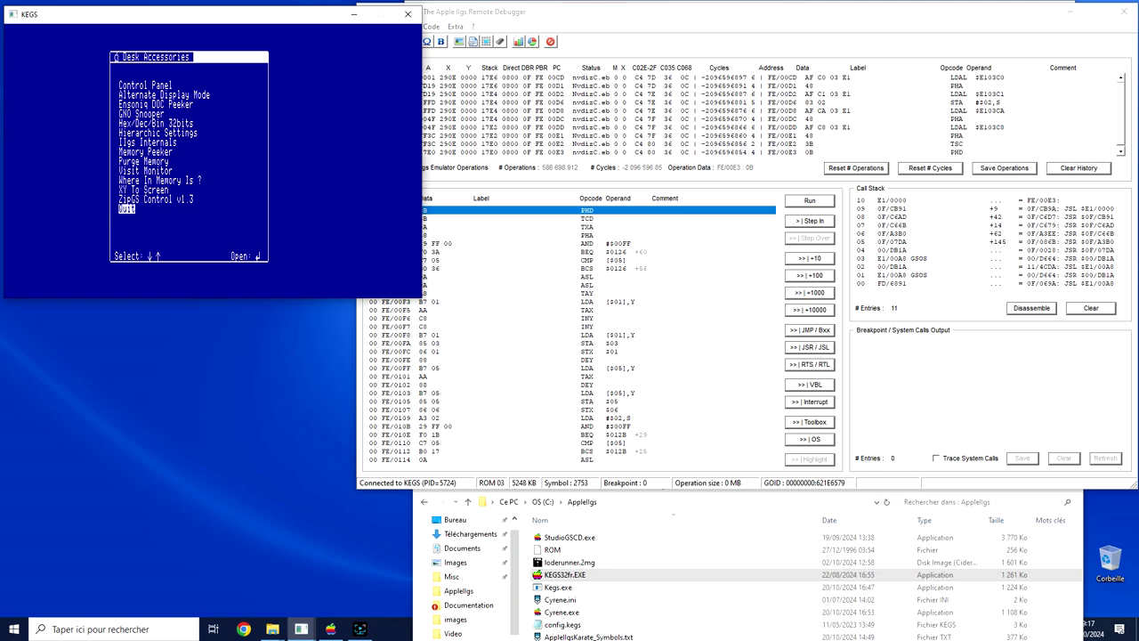
key("Up")
key("Up")
key("Up")
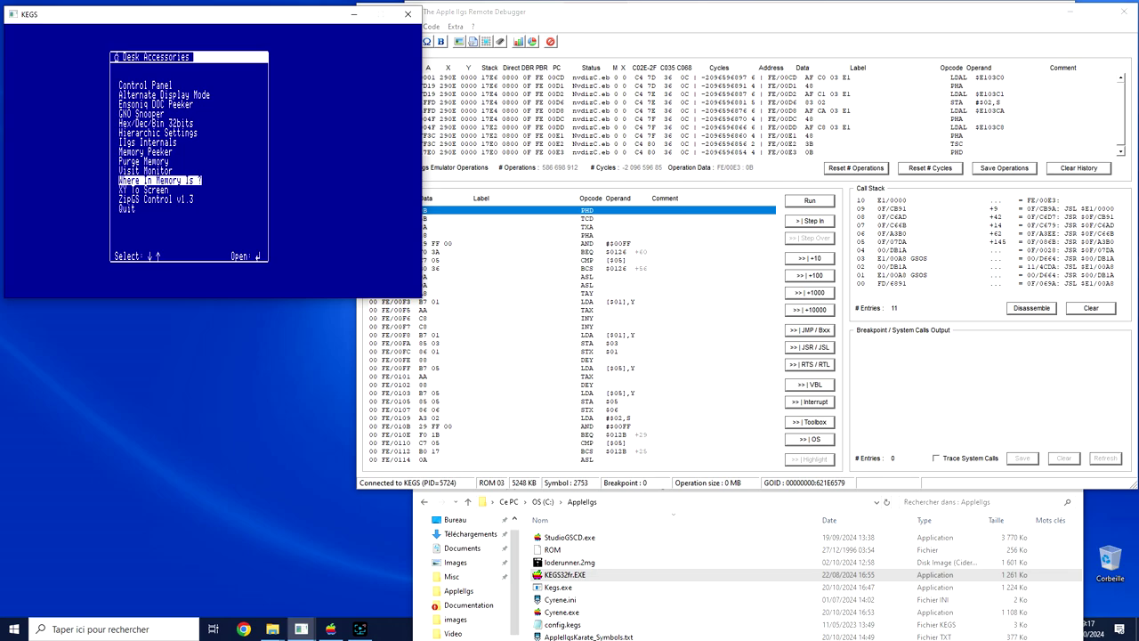
key("Up")
key("Return")
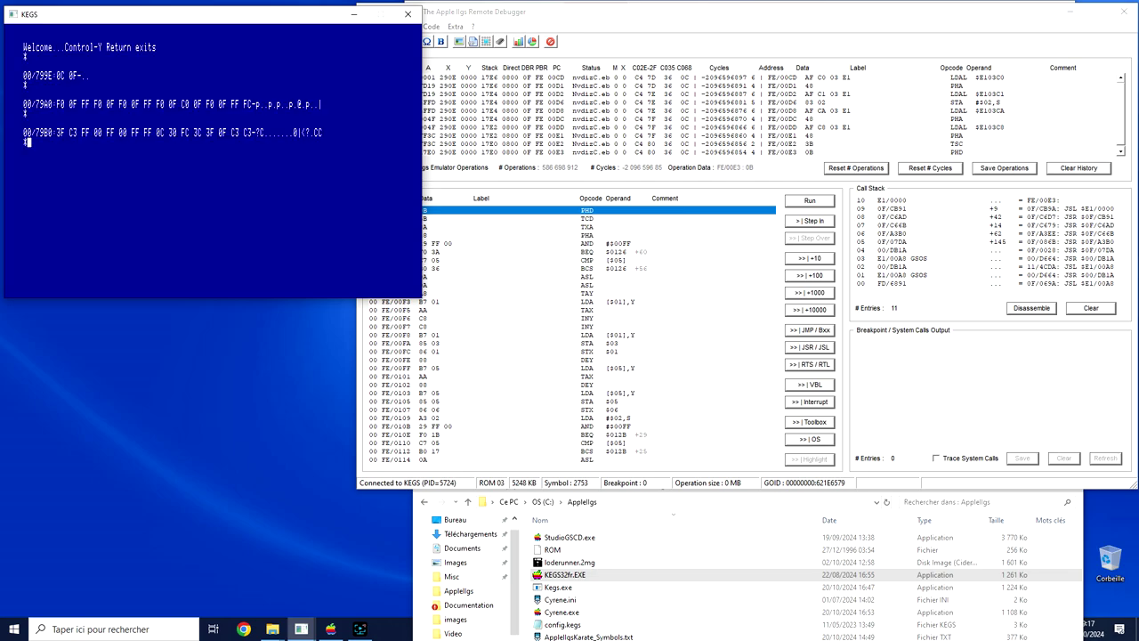
Step: List the disassembled code at the current address in the monitor, and quit back to the desk accessories
type("L")
key("Return")
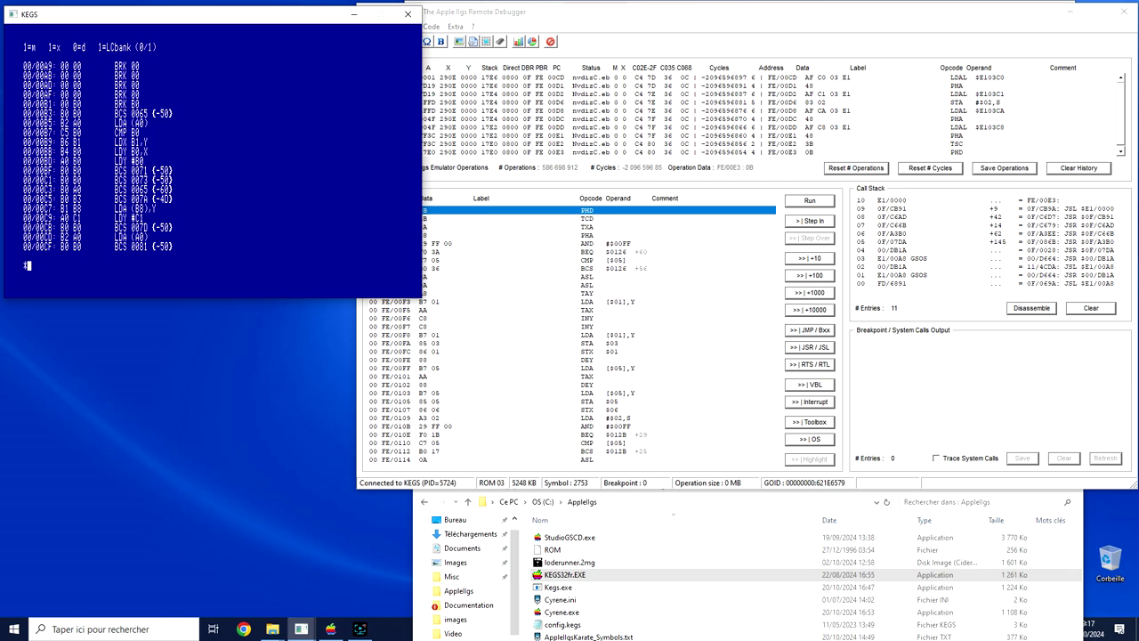
type("Q")
key("Return")
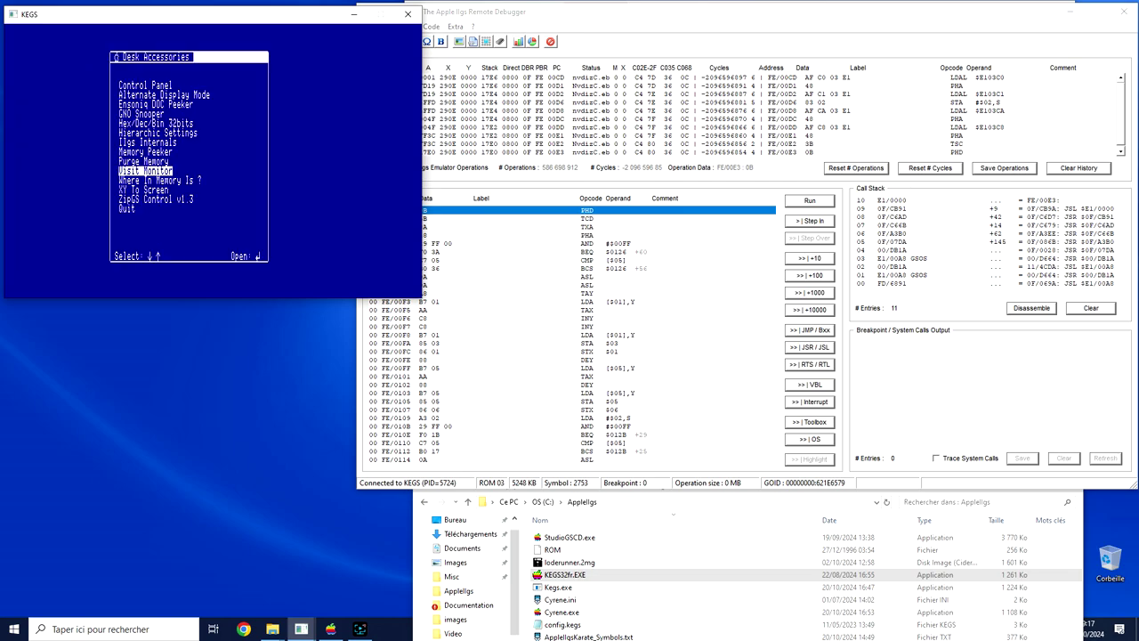
Step: View the CDA Table in the IIgs Internals desk accessory and return to the desk accessories list
key("Up")
key("Up")
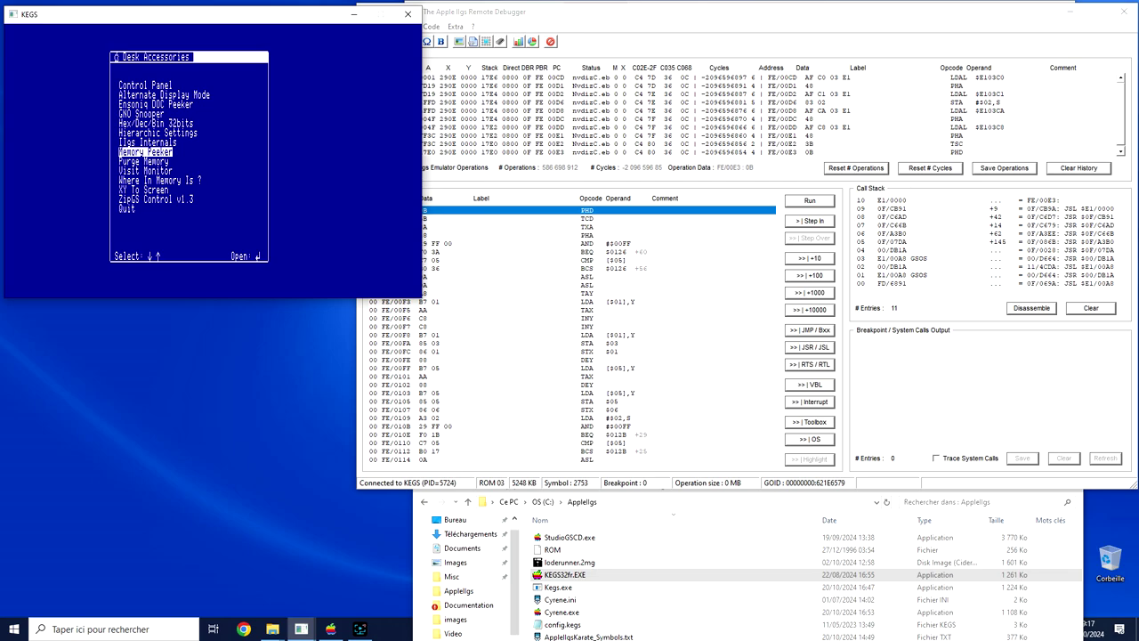
key("Up")
key("Return")
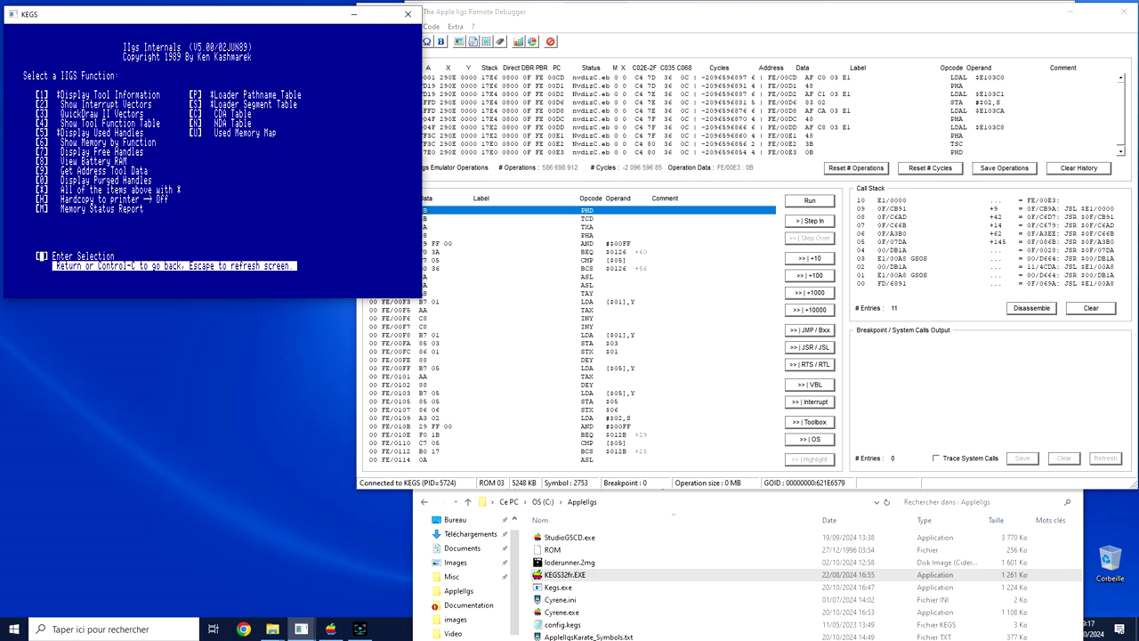
key("c")
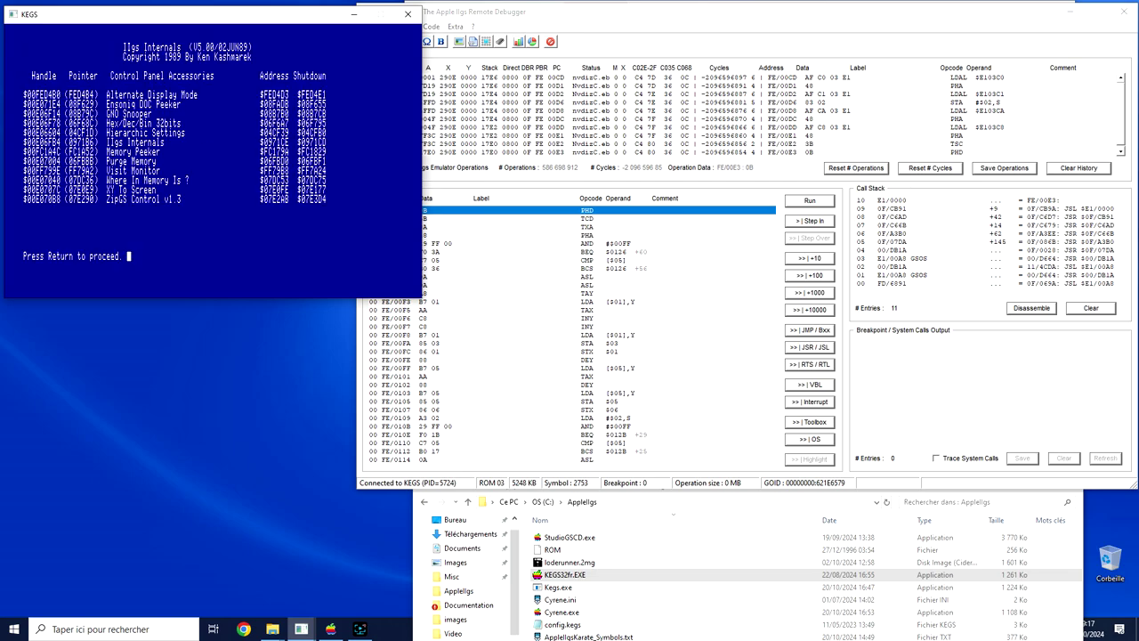
key("Return")
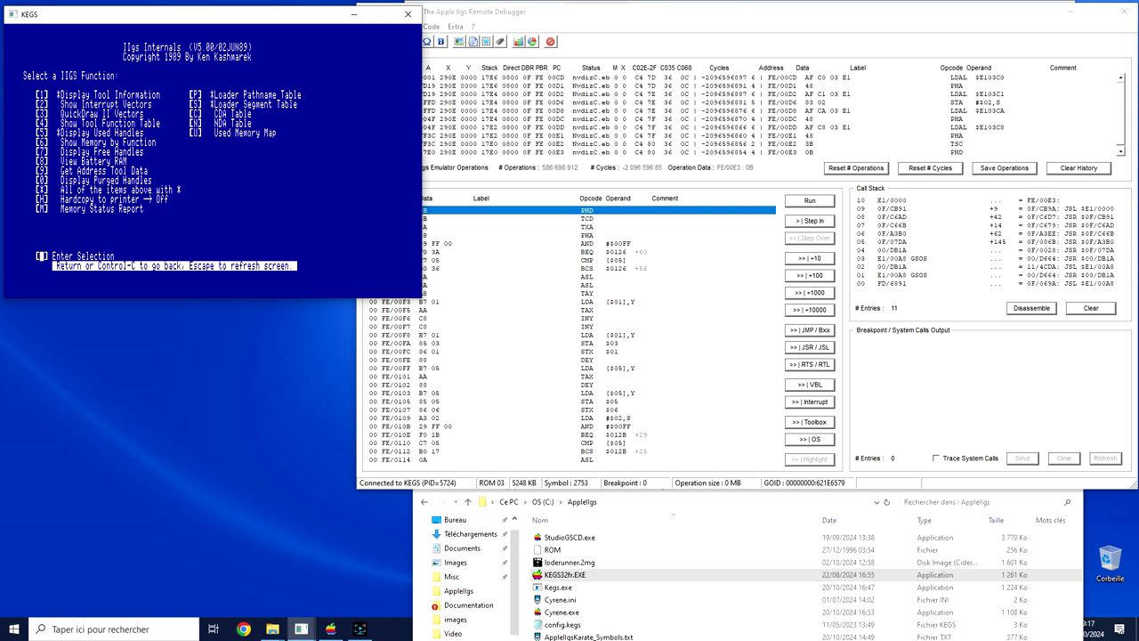
key("Return")
Step: Page through the memory handle list of the Where In Memory Is ? accessory and abort the listing
key("Down")
key("Down")
key("Down")
key("Down")
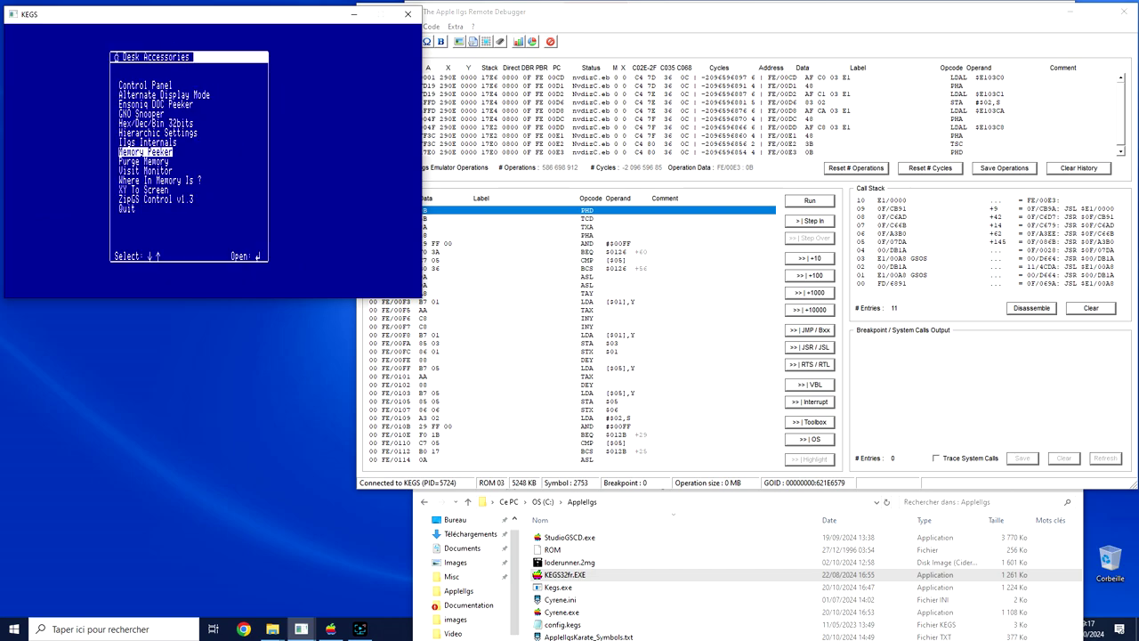
key("Return")
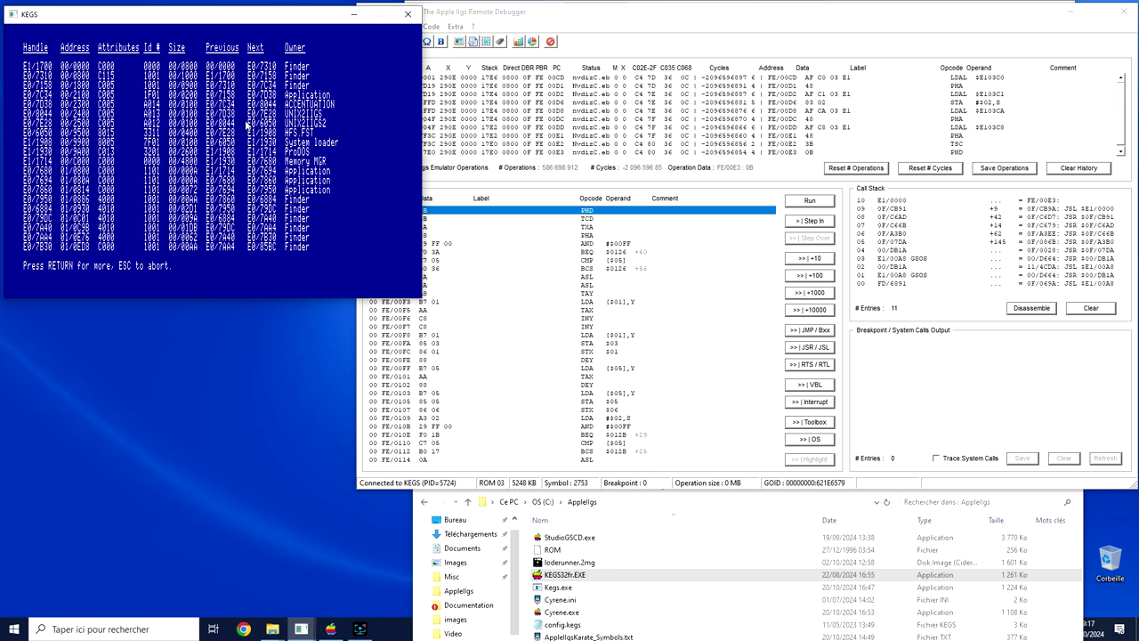
key("Return")
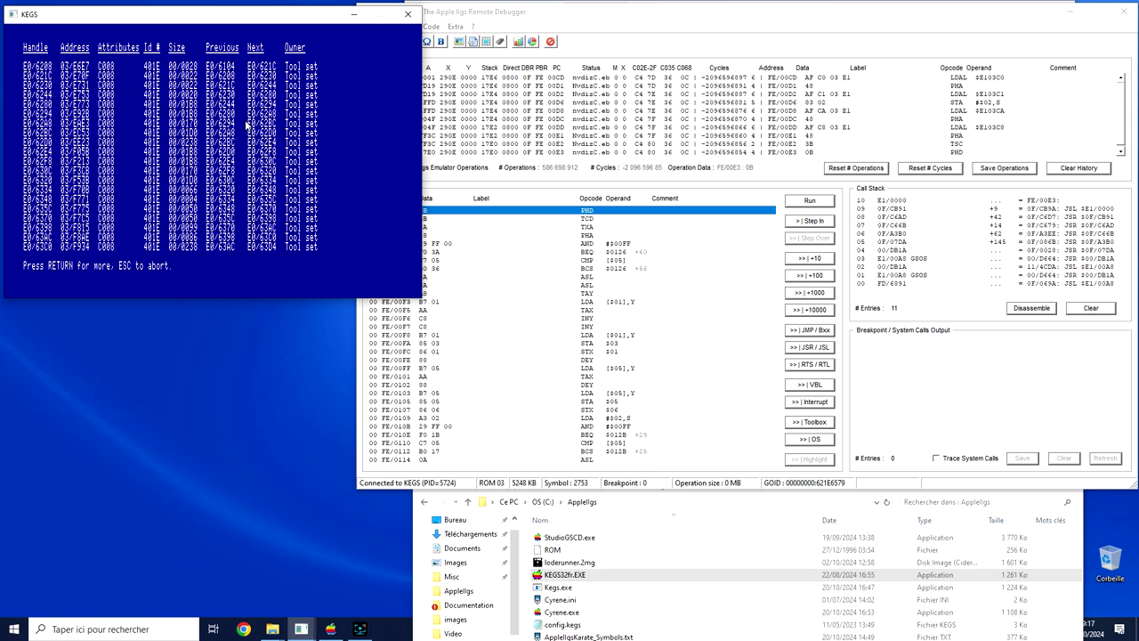
key("Escape")
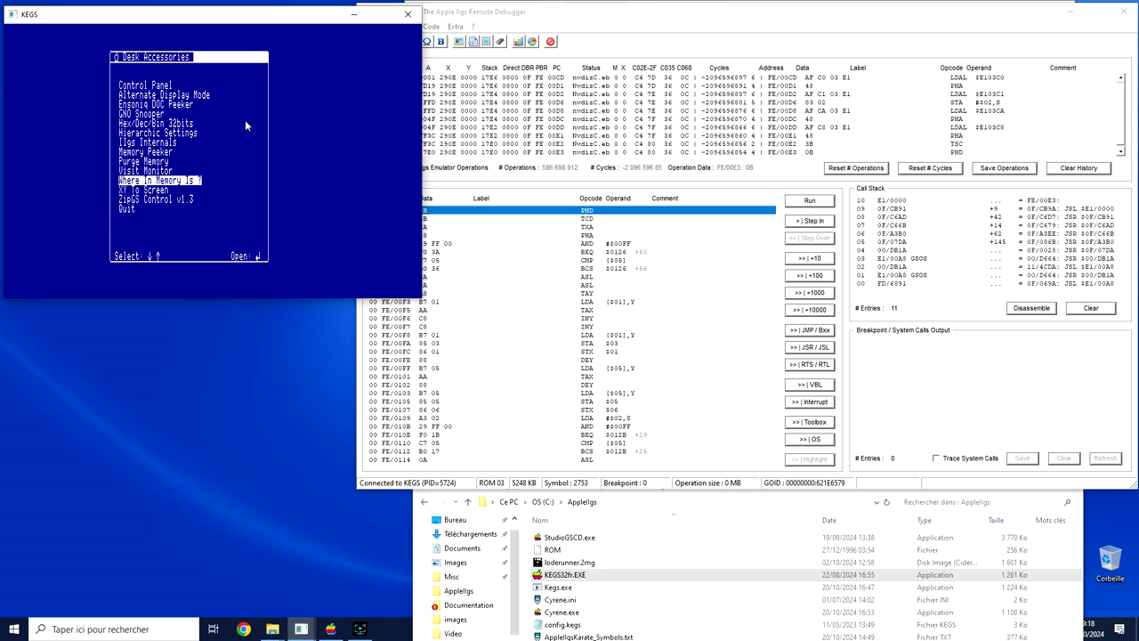
Step: Quit the desk accessories and return to the Finder desktop
key("Down")
key("Down")
key("Down")
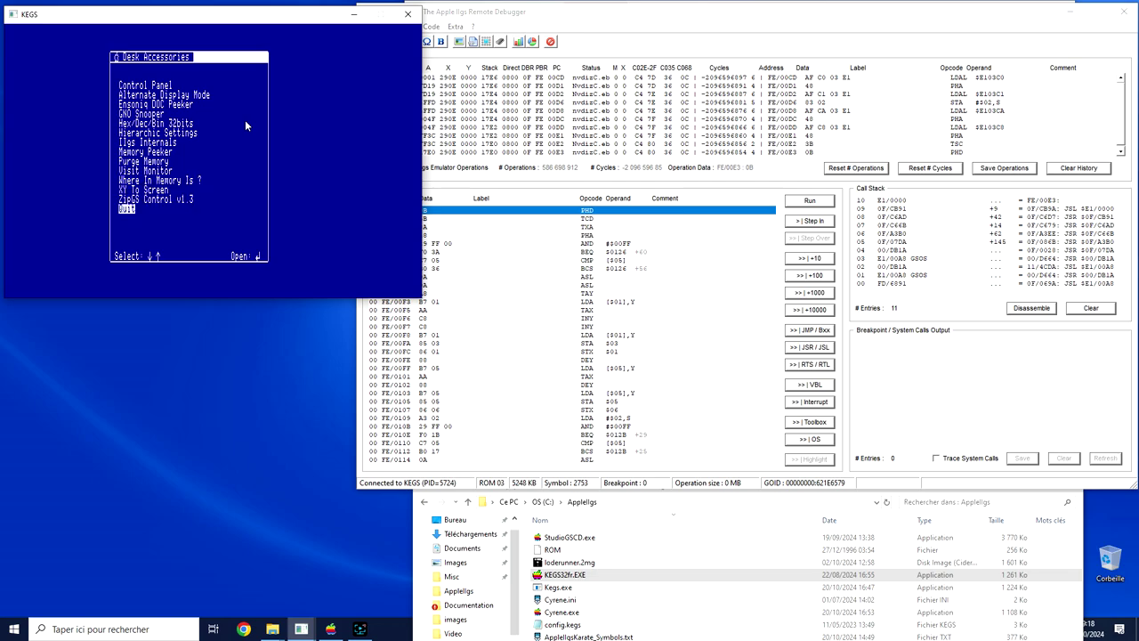
key("Return")
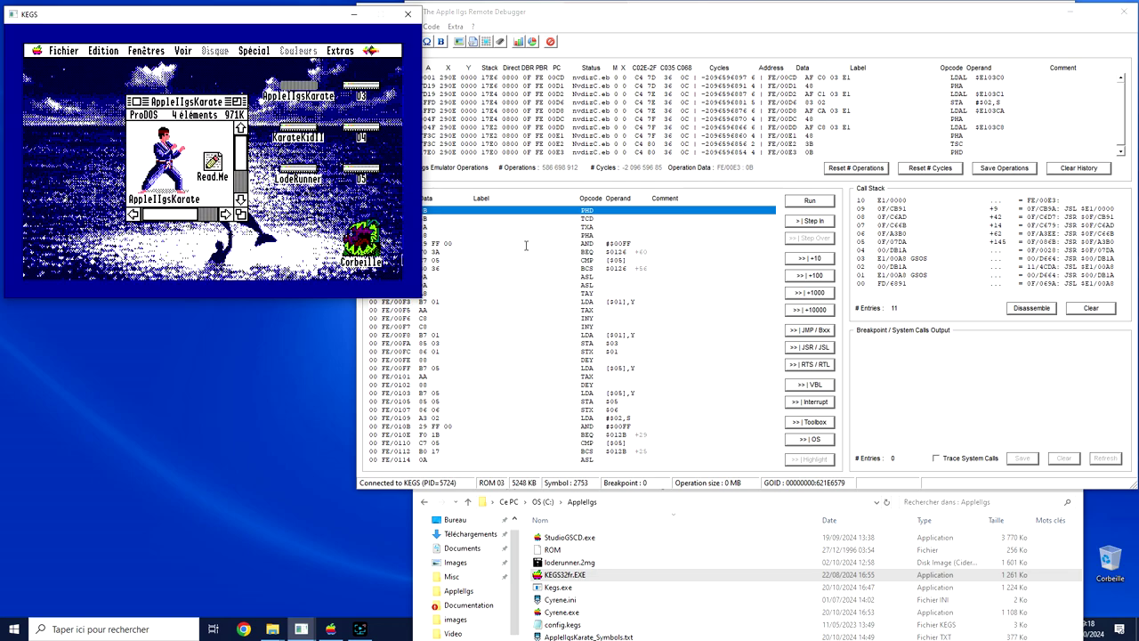
Step: Launch the AppleIIgsKarate game from its disk window in the KEGS emulator
left_click(582, 26)
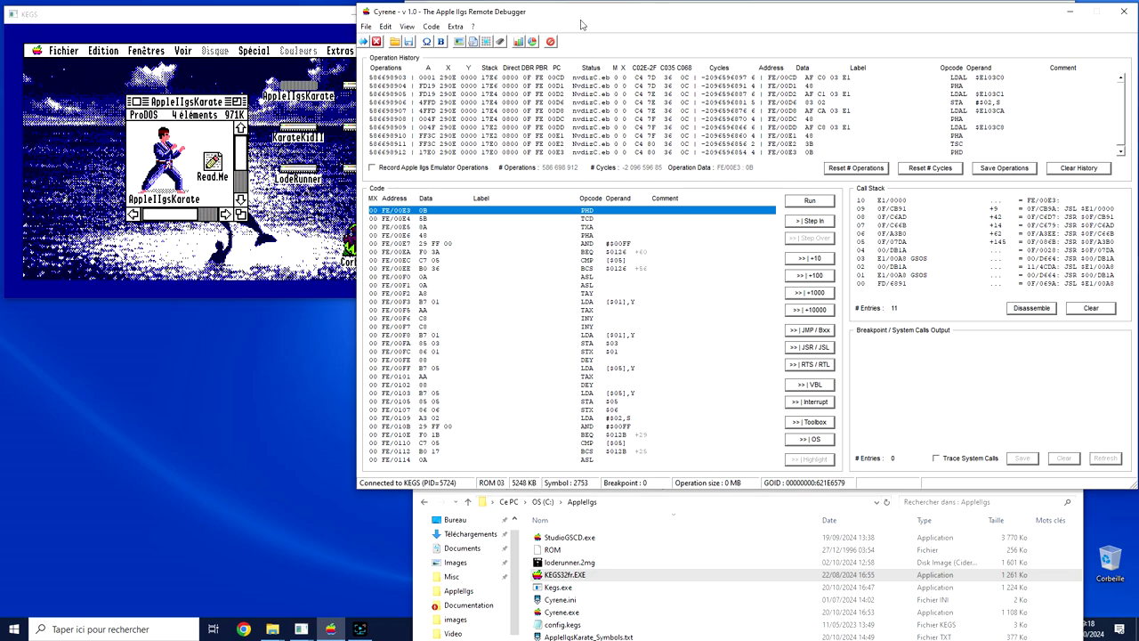
left_click(149, 47)
double_click(166, 151)
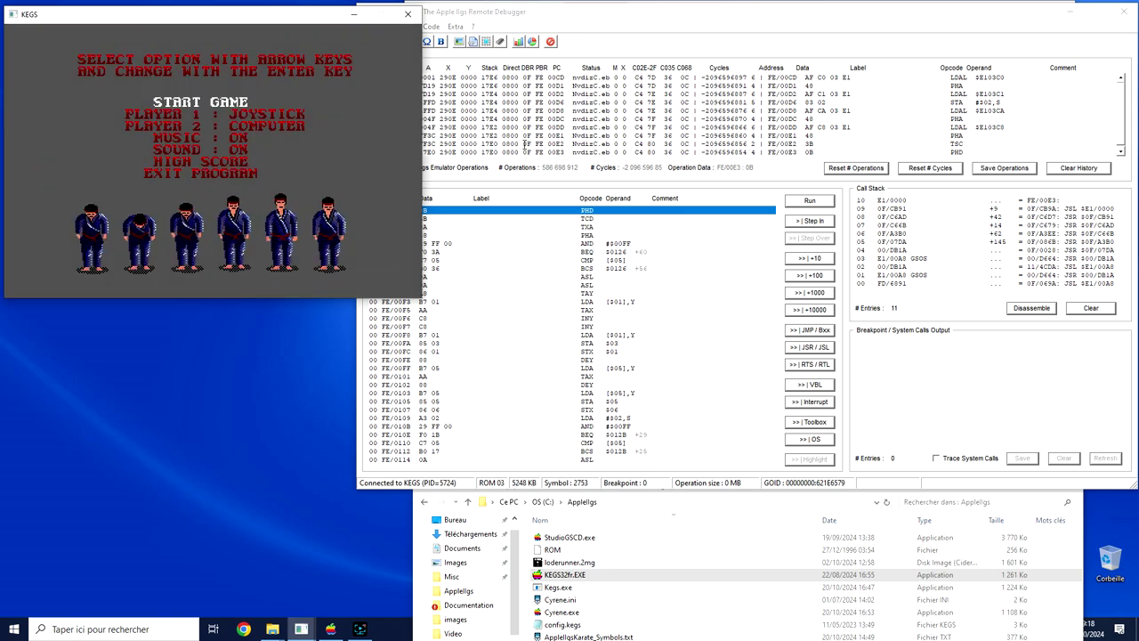
Step: Switch to the Cyrene debugger and connect it to the KEGS emulator application
left_click(590, 38)
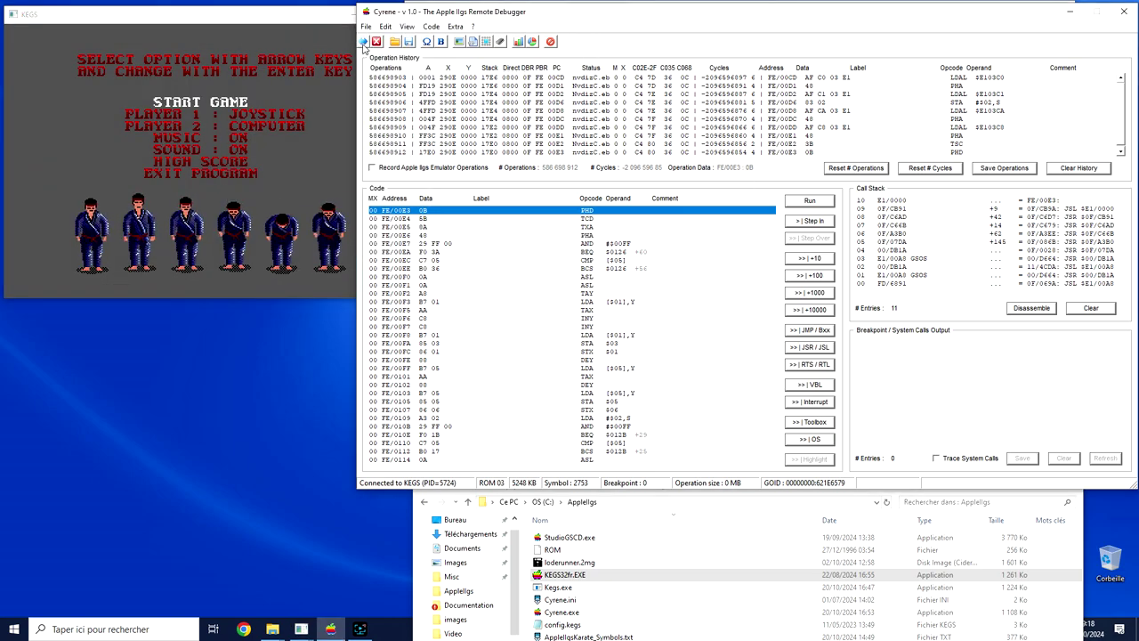
left_click(387, 82)
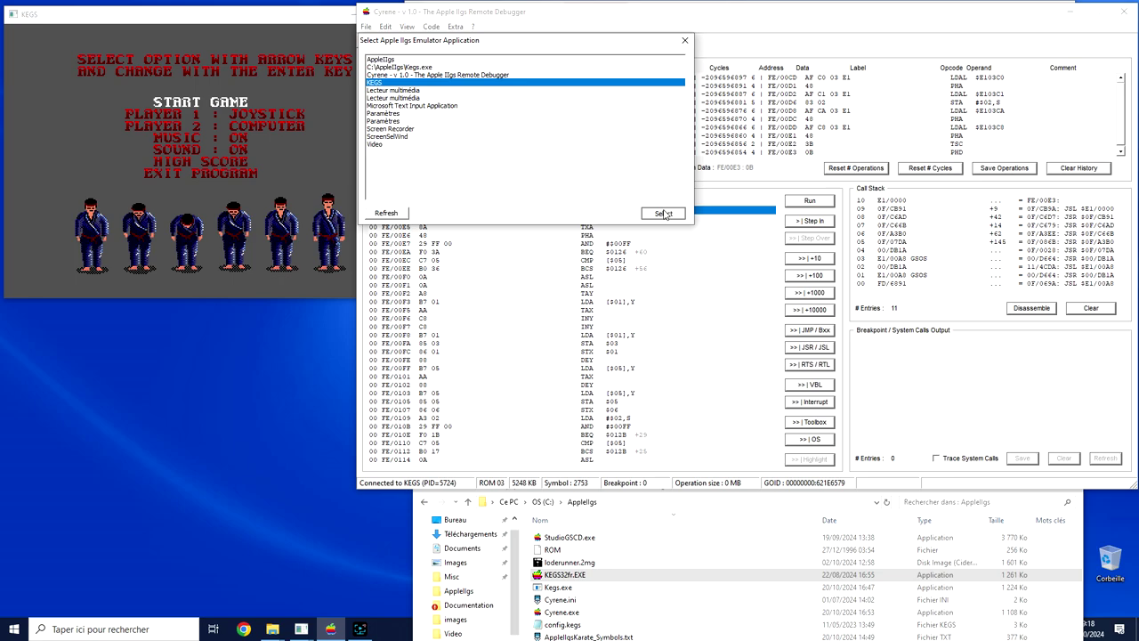
left_click(660, 213)
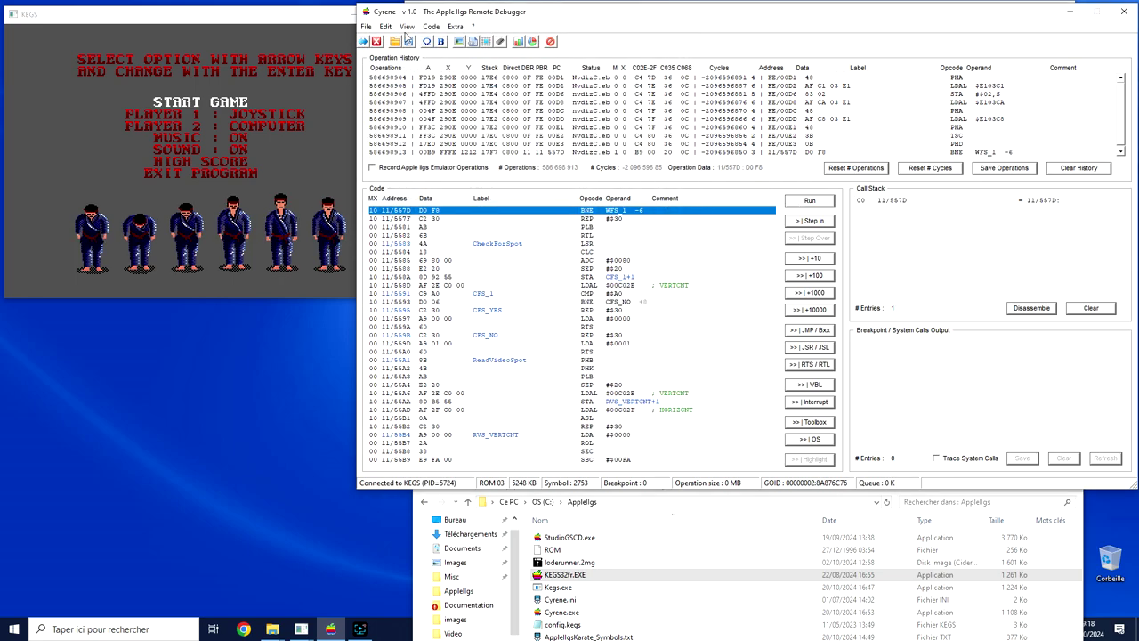
Step: Open the debugger's Apple IIgs Internals view and move its window below the debugger's toolbar
left_click(405, 26)
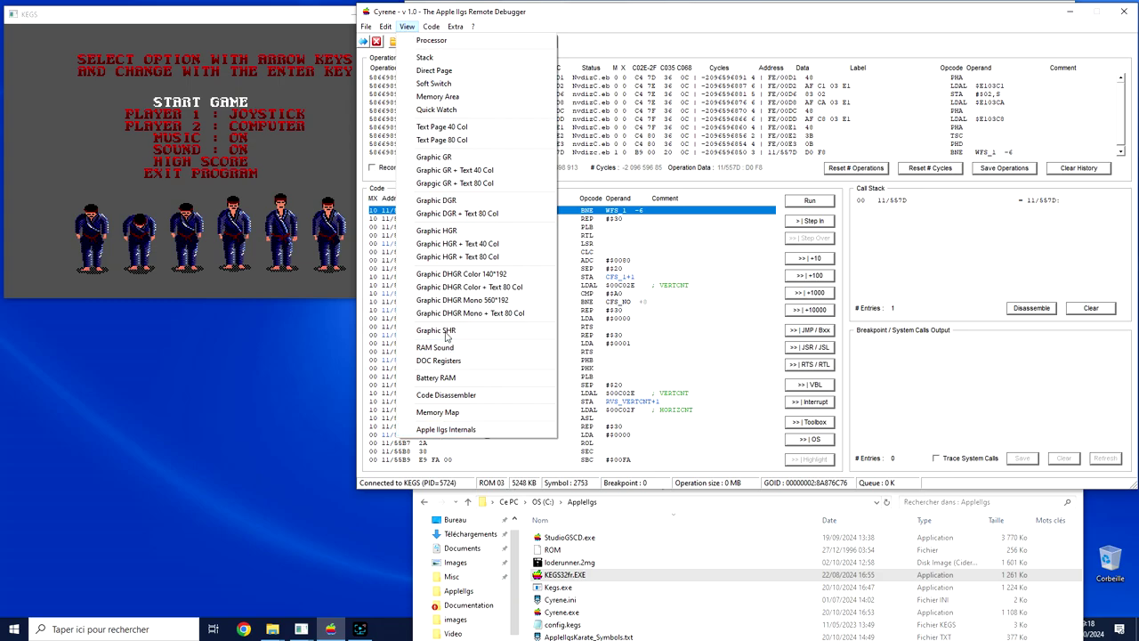
left_click(442, 430)
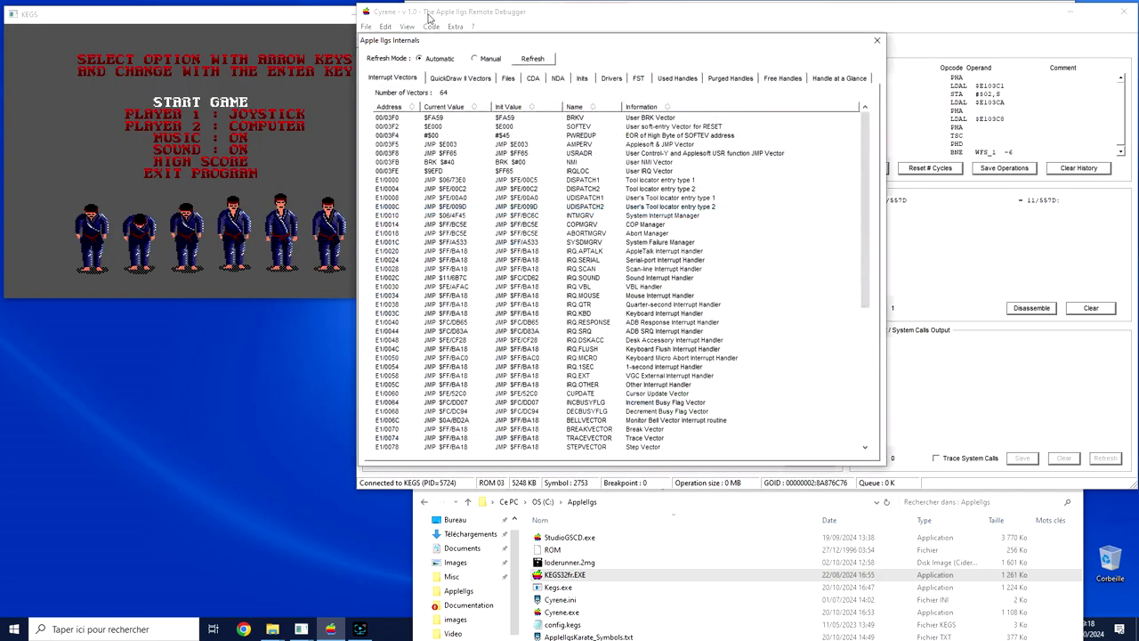
left_click_drag(459, 41, 433, 94)
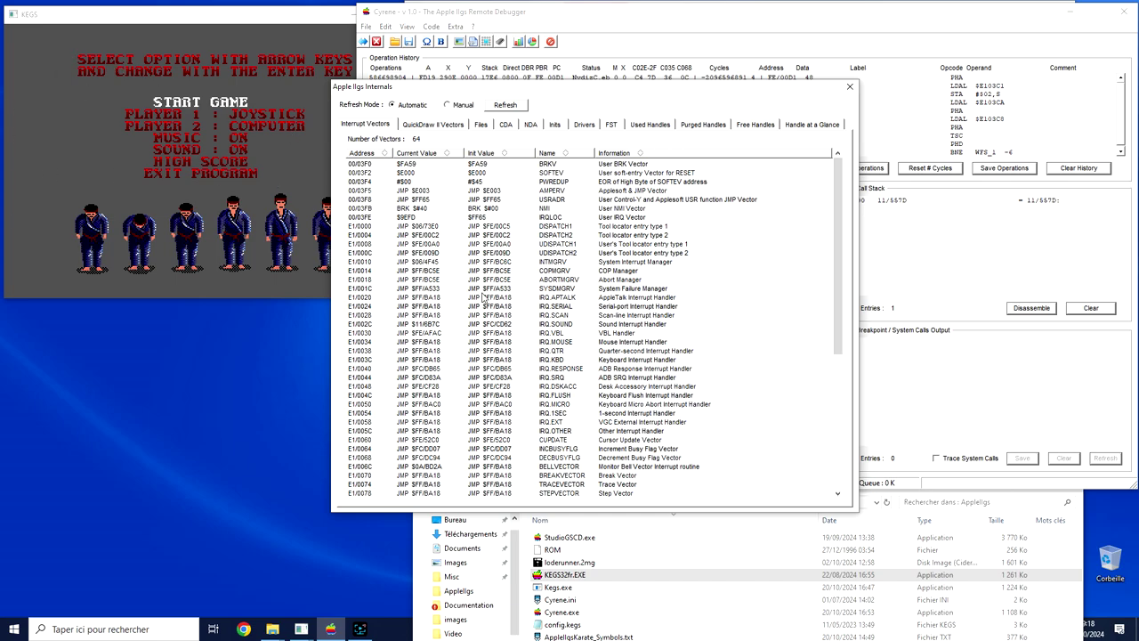
Step: Examine the current and initial values of the interrupt vectors, highlighting the STEPVECTOR and IRQ.VBL entries
scroll(484, 297, "down", 3)
scroll(617, 283, "down", 6)
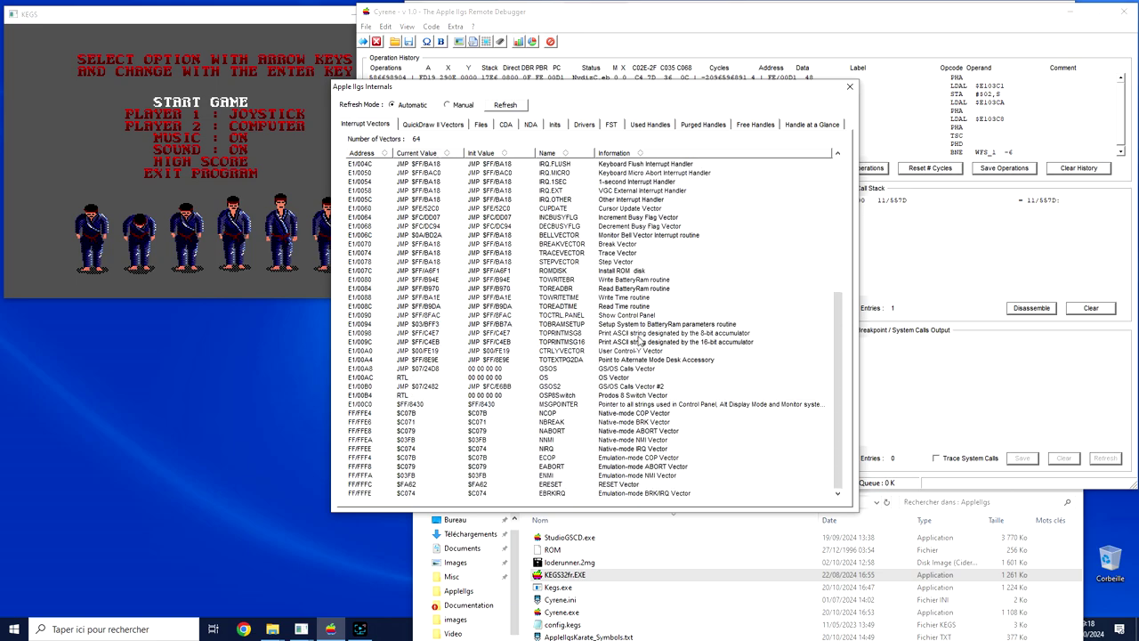
scroll(627, 308, "up", 3)
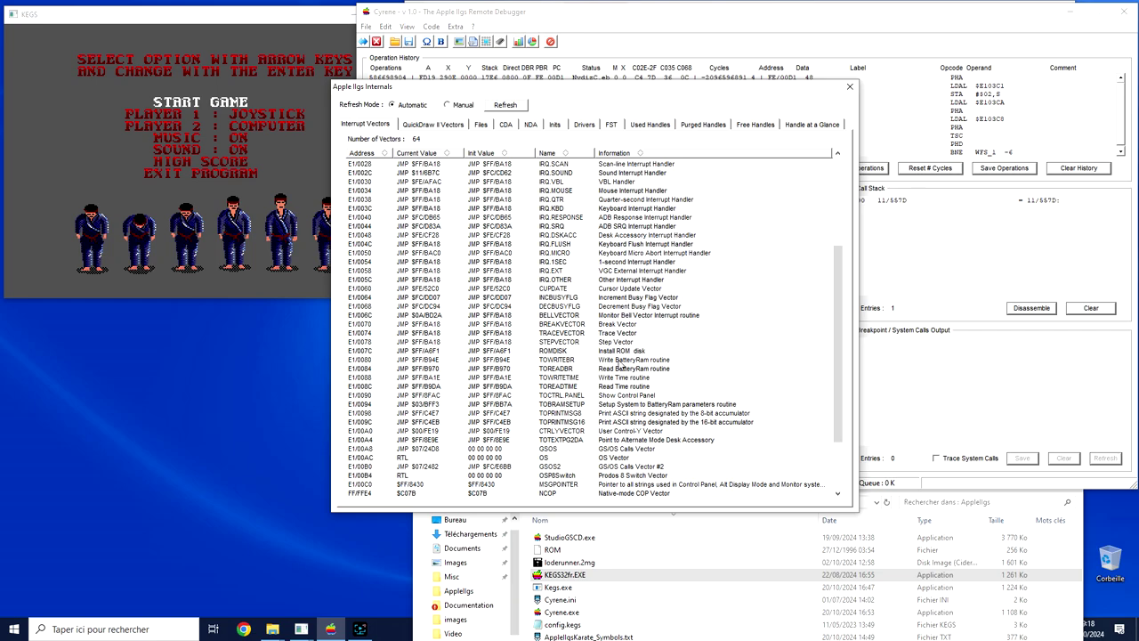
scroll(616, 339, "down", 2)
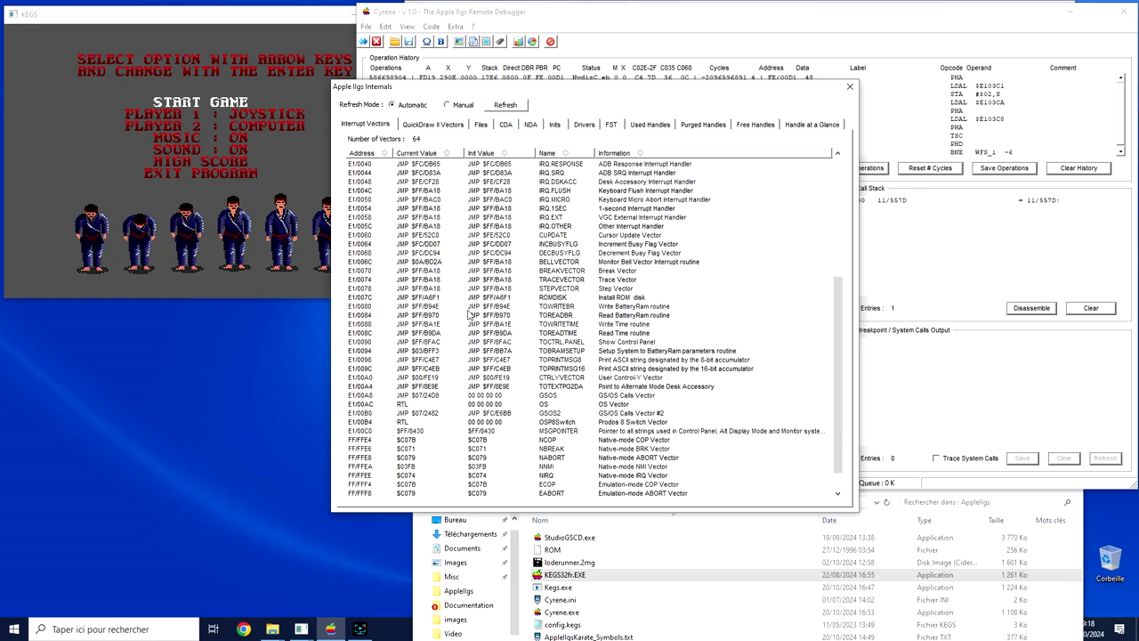
left_click(485, 292)
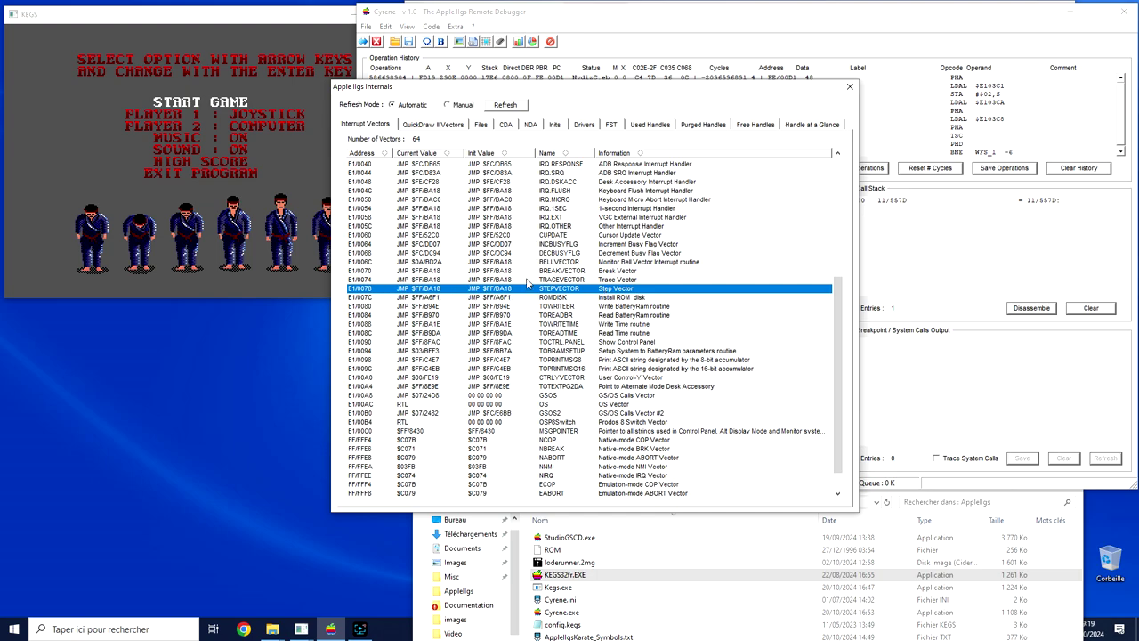
scroll(529, 291, "up", 5)
left_click(548, 262)
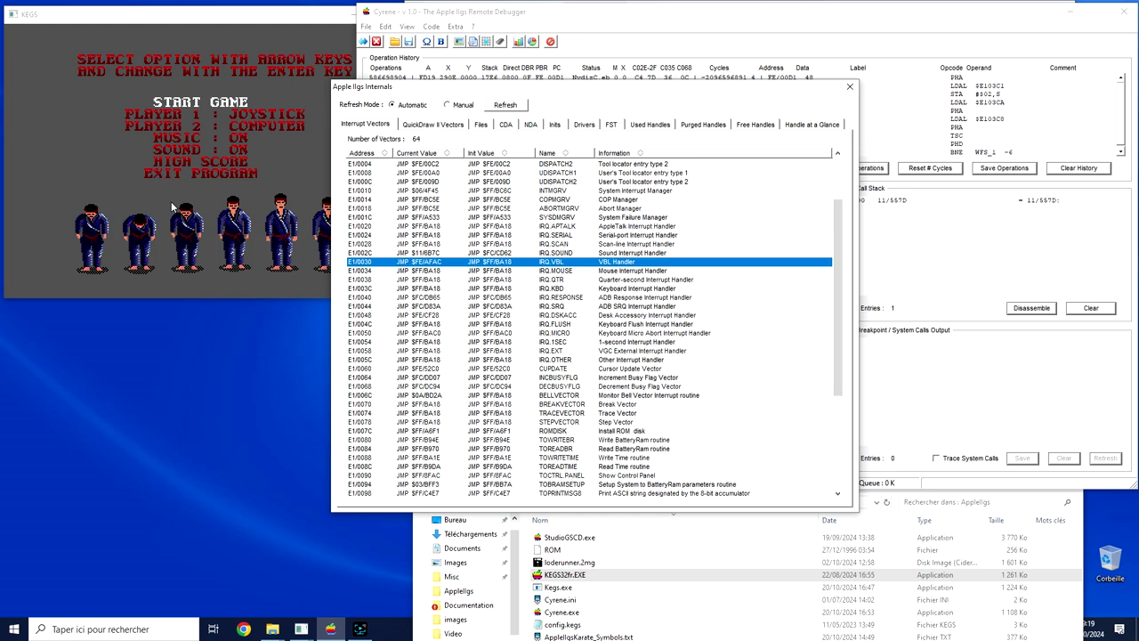
Step: Examine the QuickDraw II vectors with their locations, current values and initial values
left_click(418, 126)
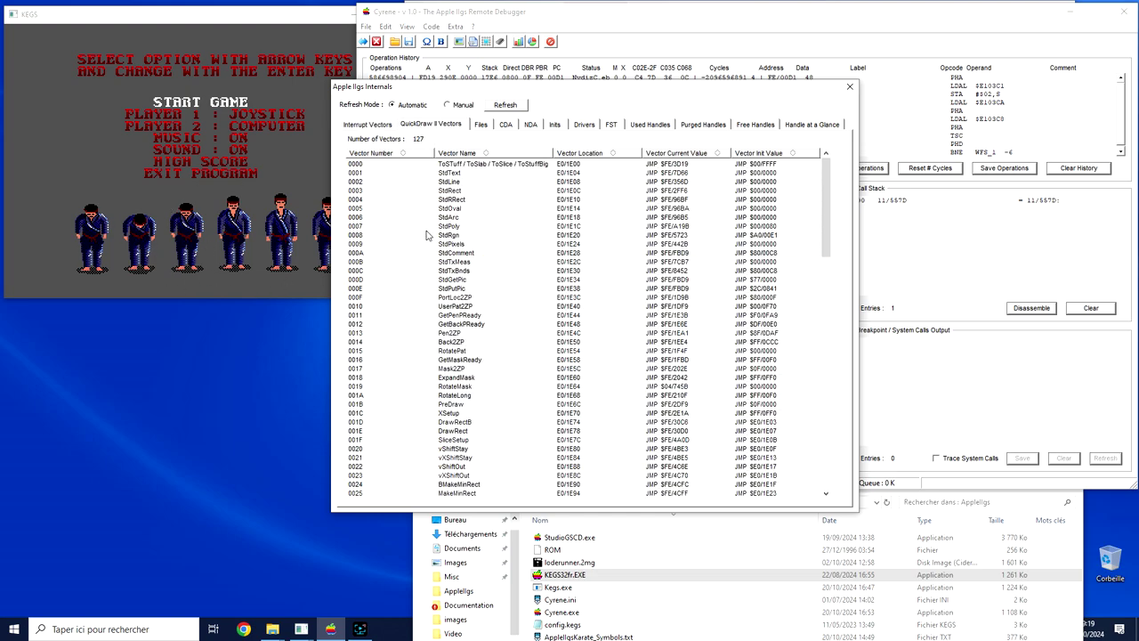
scroll(450, 274, "down", 3)
scroll(452, 274, "up", 3)
scroll(444, 329, "down", 11)
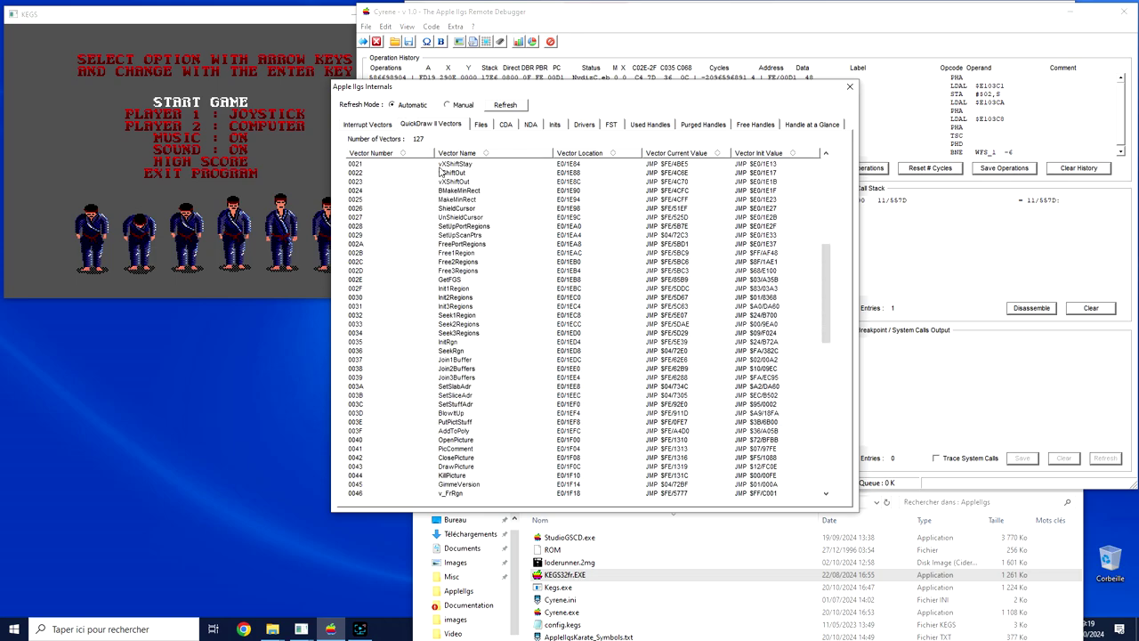
Step: Examine the loaded files, highlighting the AppleIIgsKarate program's Main, Game and Sprite segments
left_click(479, 125)
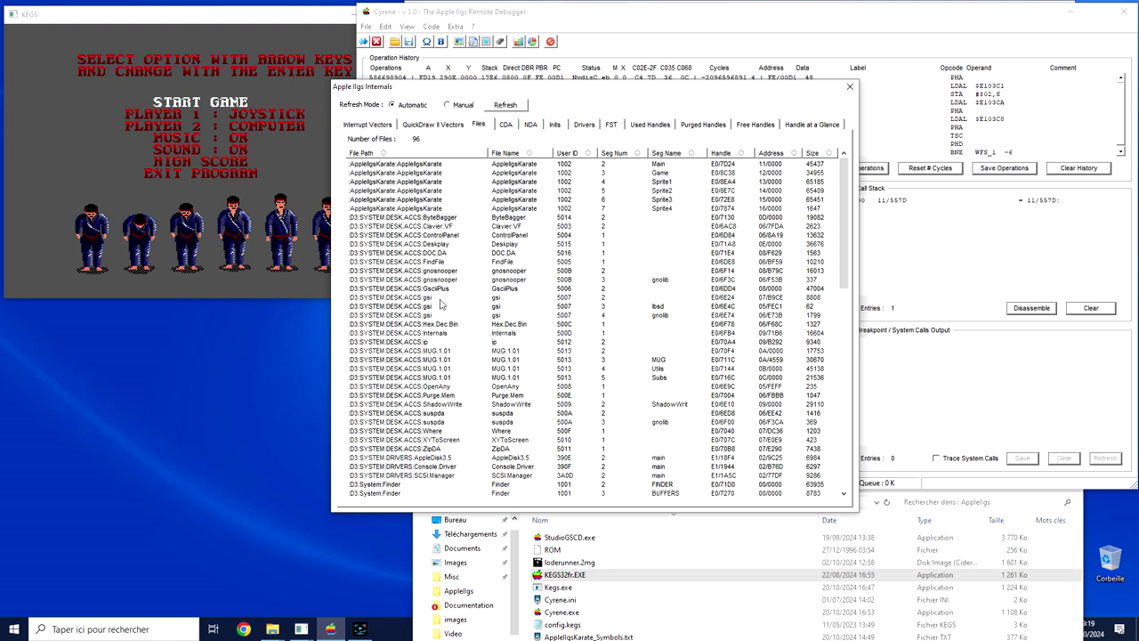
left_click(428, 208)
left_click(429, 172)
left_click(427, 183)
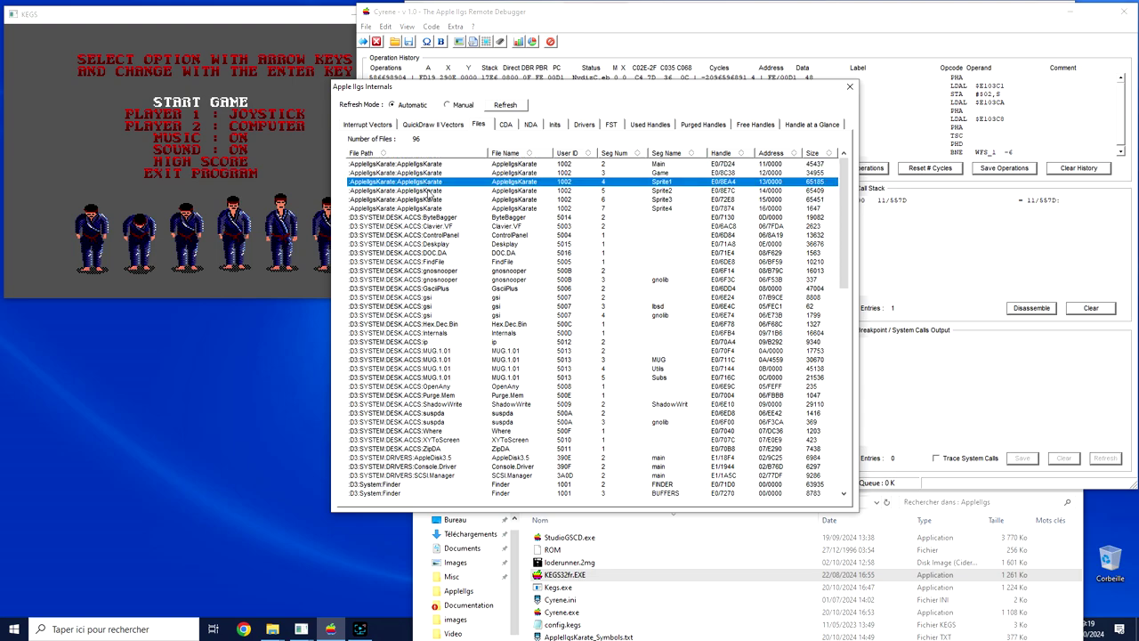
left_click(428, 192)
left_click(431, 208)
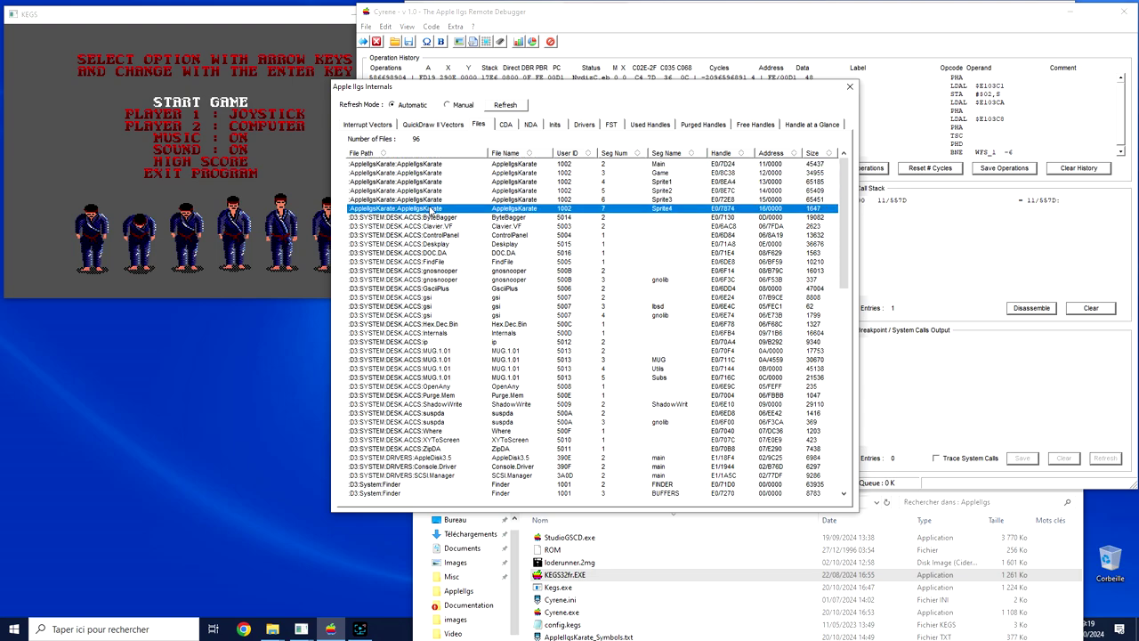
left_click(429, 164)
left_click(436, 172)
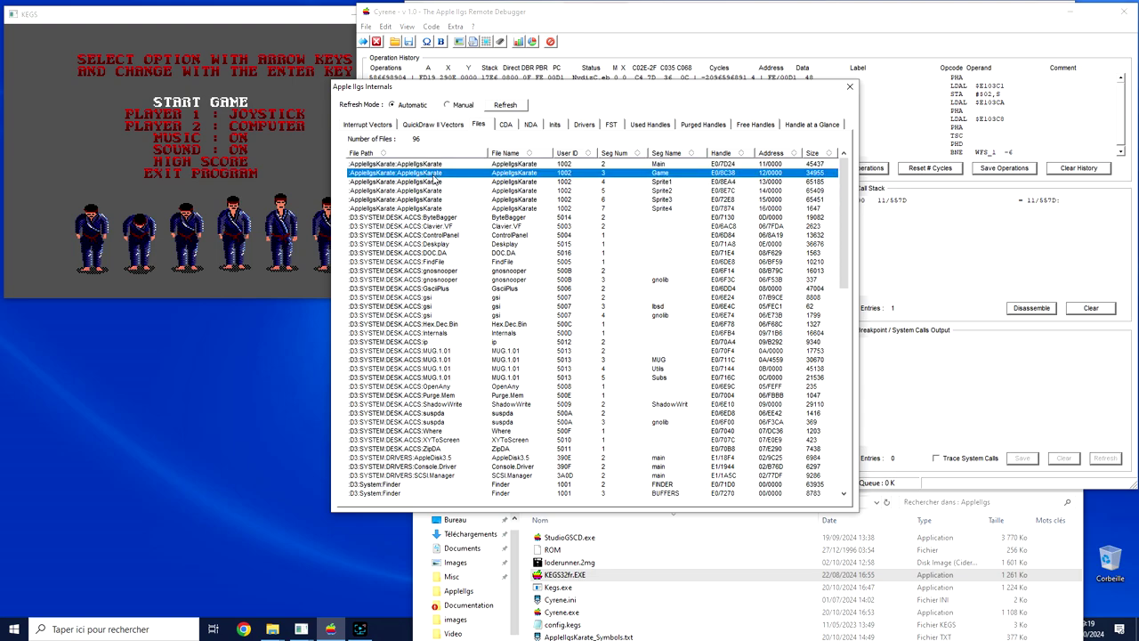
Step: Highlight the AppleIIgsKarate program's Sprite1, Sprite2 and Sprite3 segments and compare the addresses of its loaded segments
left_click(435, 183)
left_click(434, 191)
left_click(435, 200)
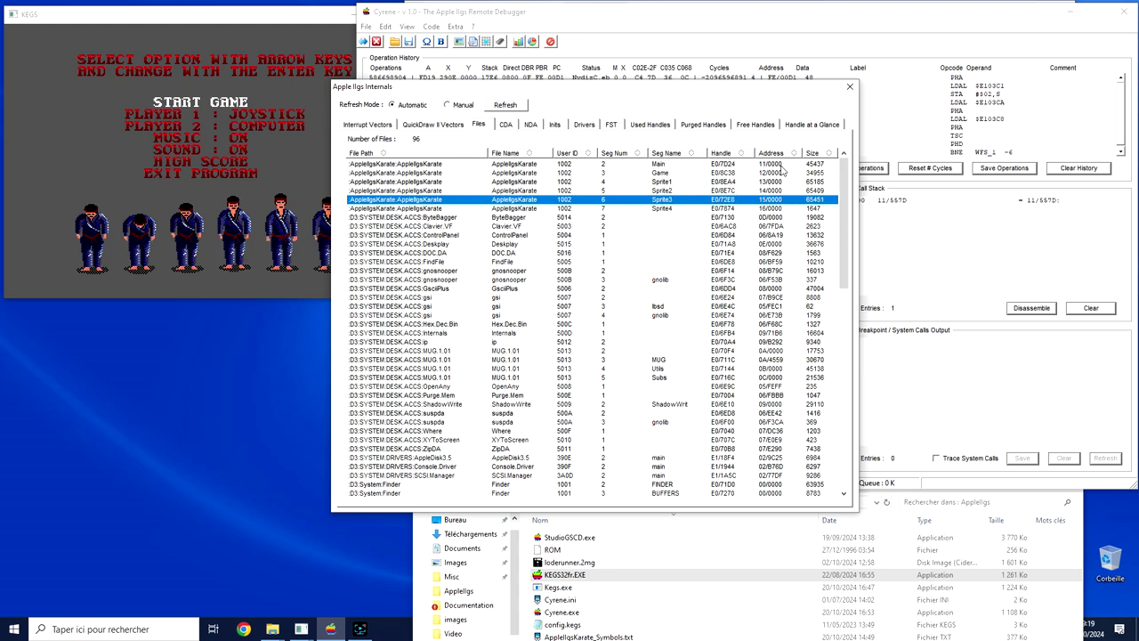
left_click_drag(782, 167, 777, 206)
Step: Examine the remaining loaded files, from the Clavier.VF desk accessory through the drivers, Finder, FSTs and setup files to the tools
left_click(409, 228)
scroll(411, 235, "down", 3)
scroll(410, 236, "up", 3)
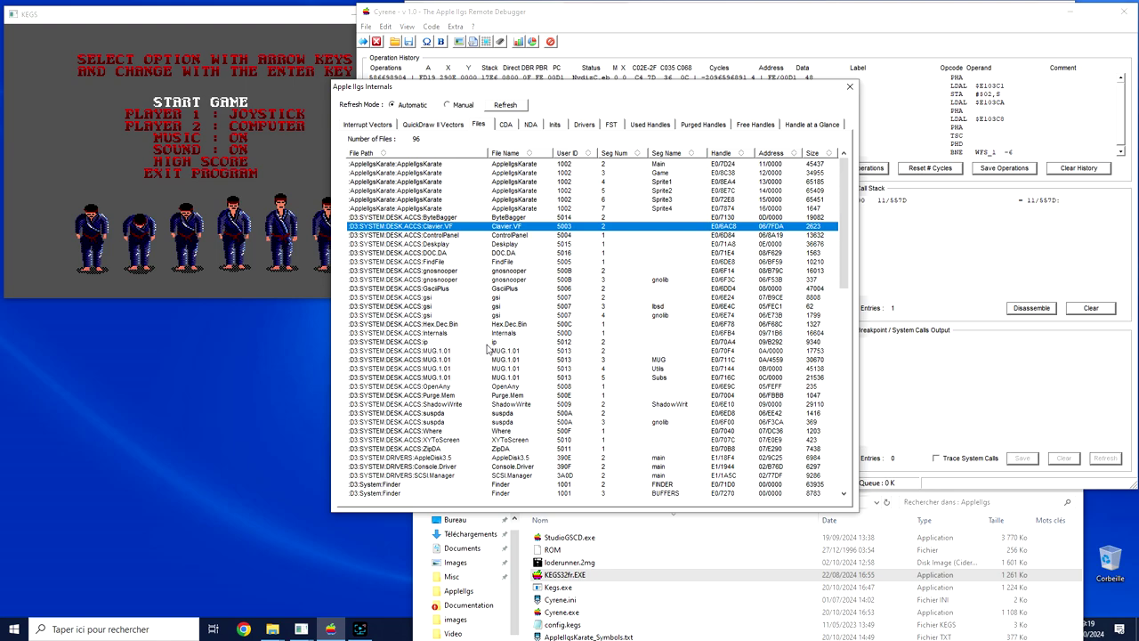
scroll(397, 393, "down", 11)
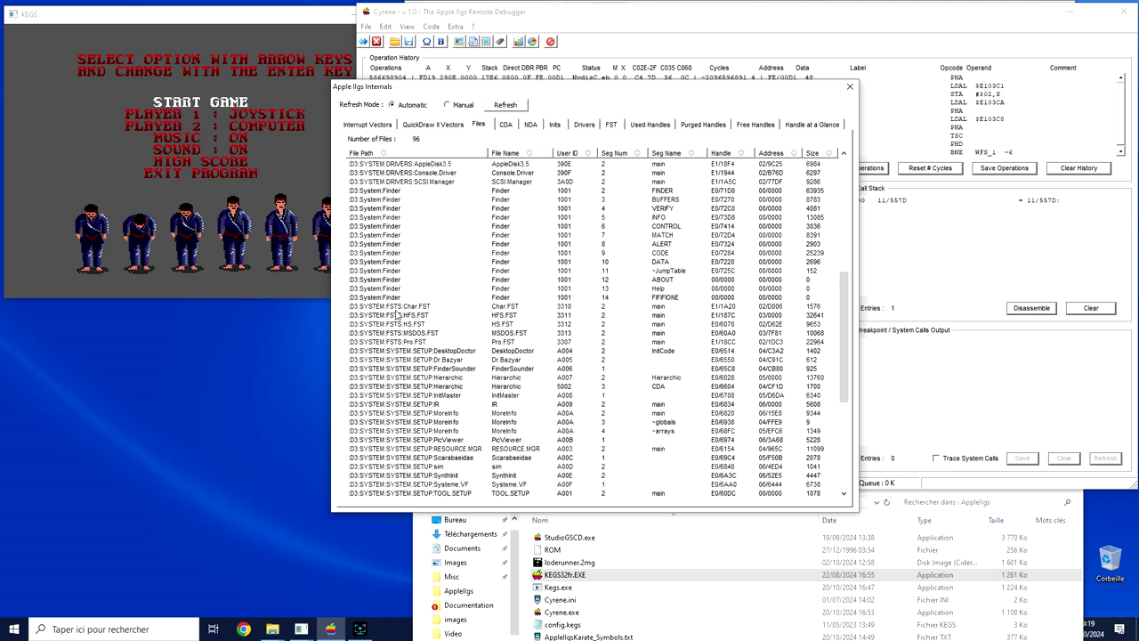
scroll(398, 315, "down", 3)
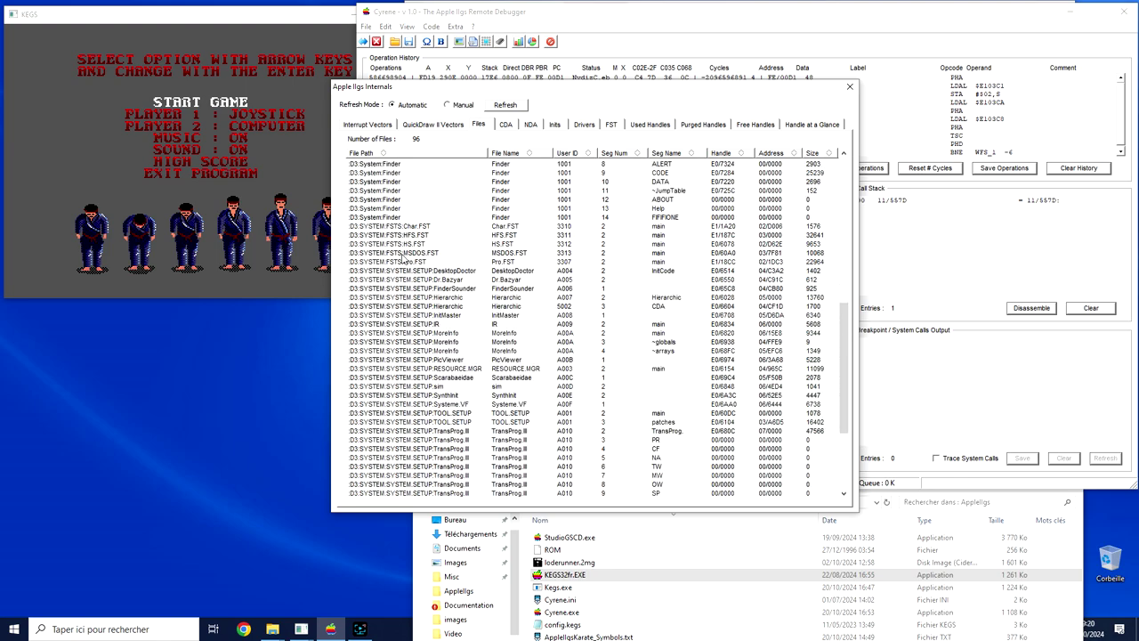
scroll(413, 309, "down", 4)
scroll(416, 313, "down", 1)
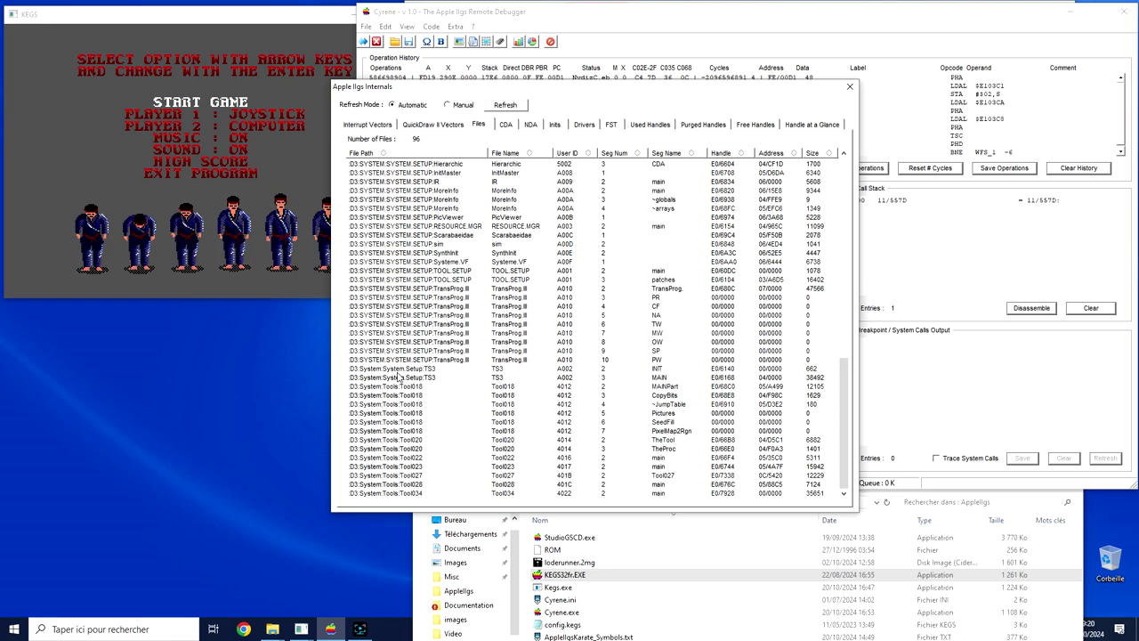
scroll(455, 401, "up", 15)
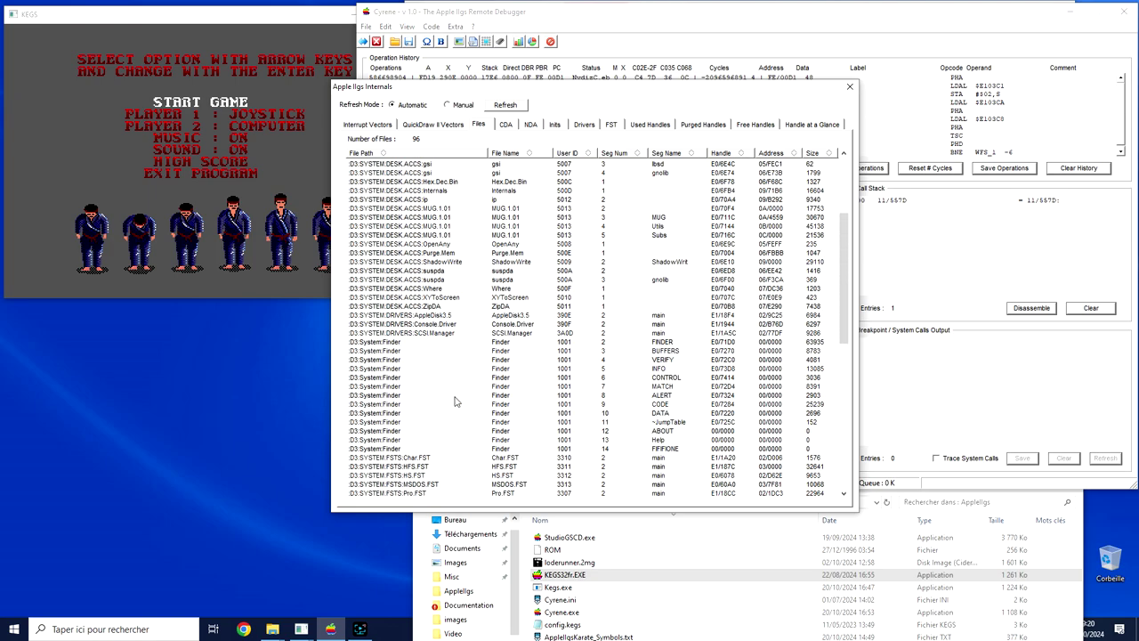
Step: Examine the classic and new desk accessory lists, highlighting the IIgs Internals entry among the CDAs
left_click(504, 126)
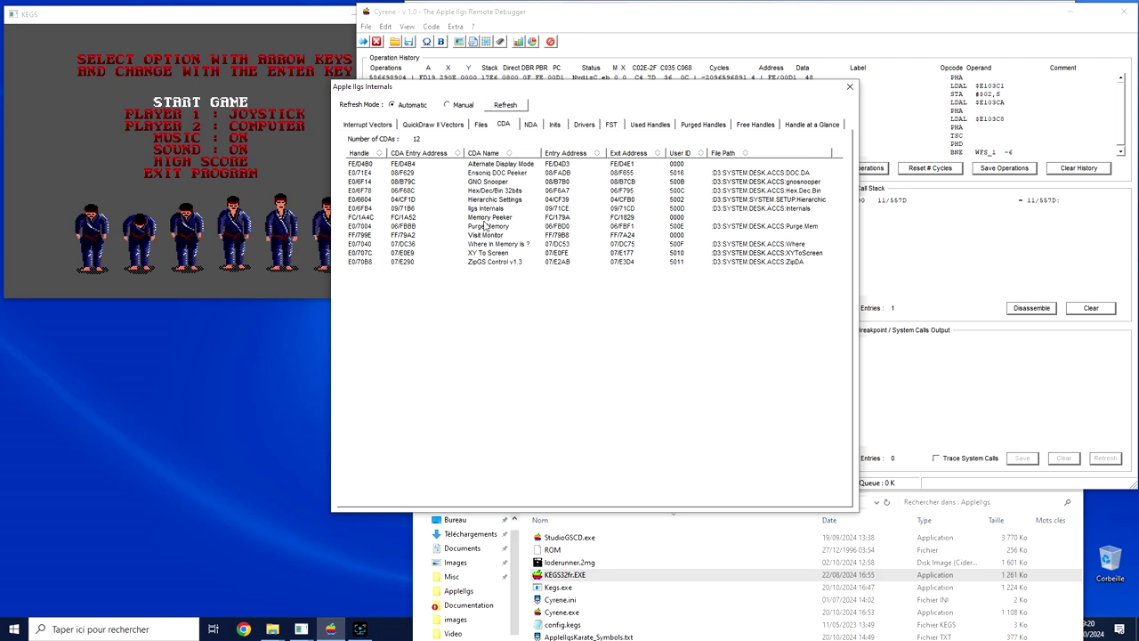
left_click(484, 212)
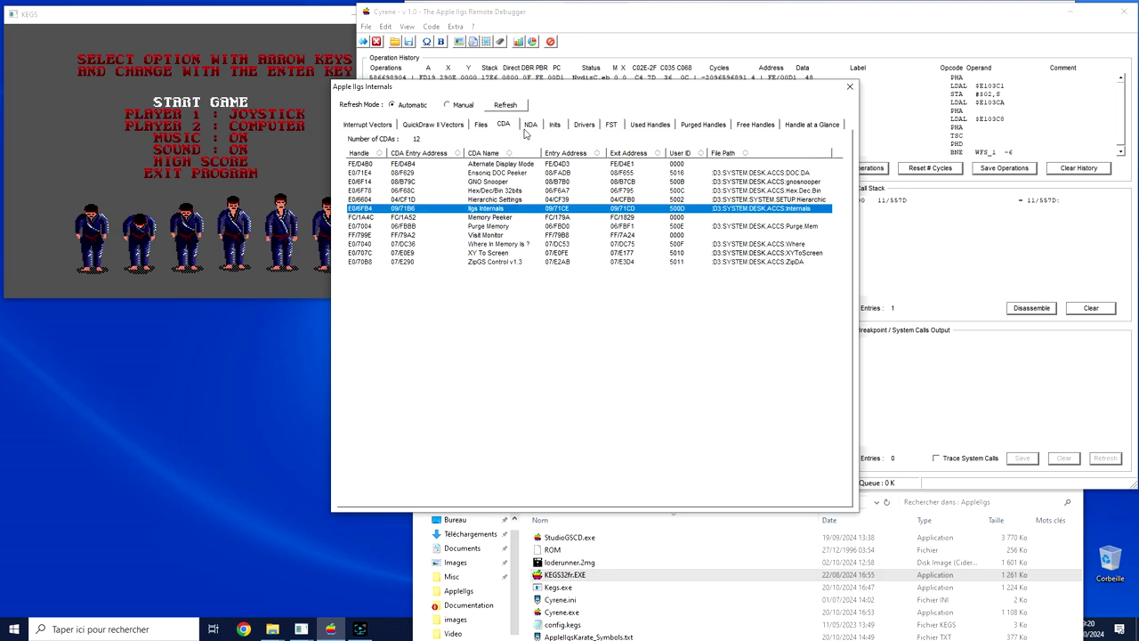
left_click(531, 125)
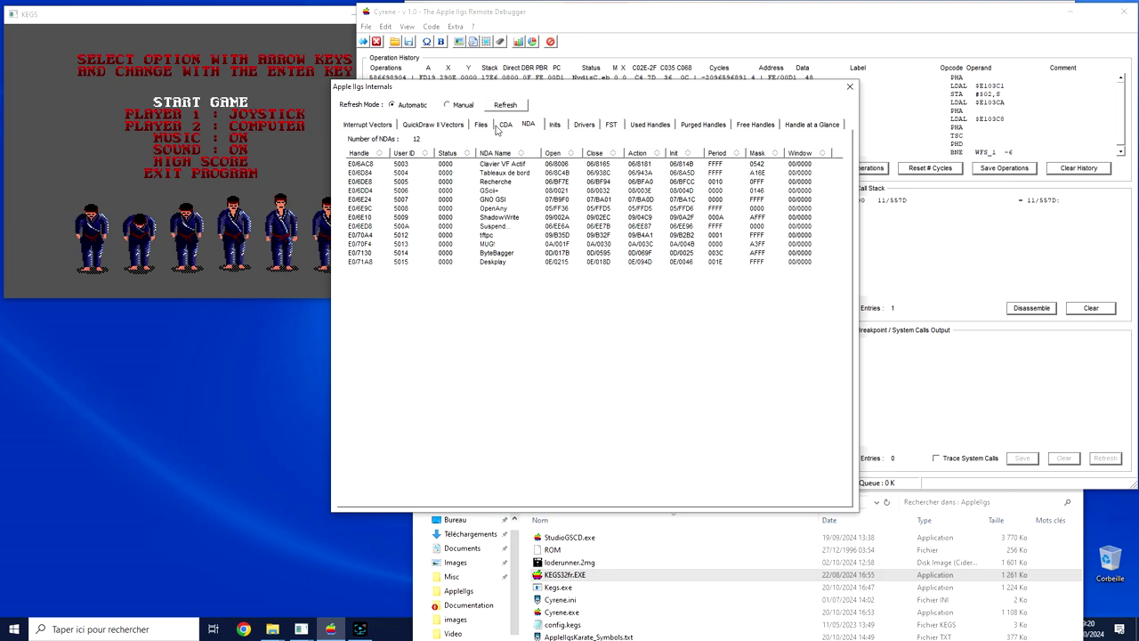
left_click(508, 126)
left_click(531, 126)
Step: Examine the loaded inits, drivers and FSTs, highlighting the AppleDisk3.5 and SCSI.Manager drivers
left_click(556, 126)
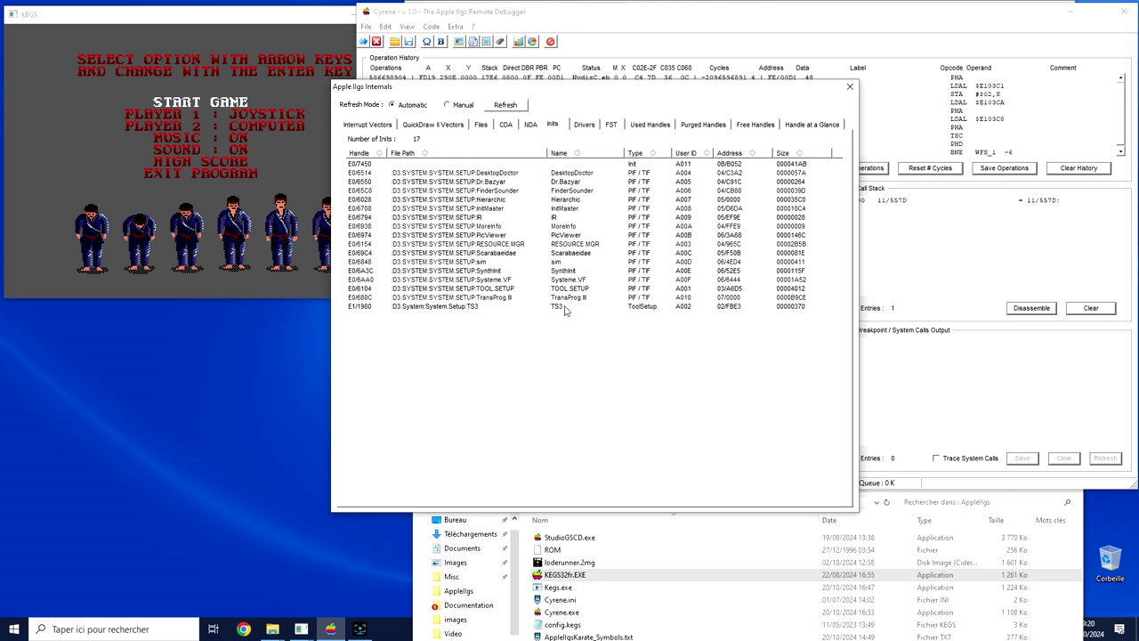
left_click(585, 125)
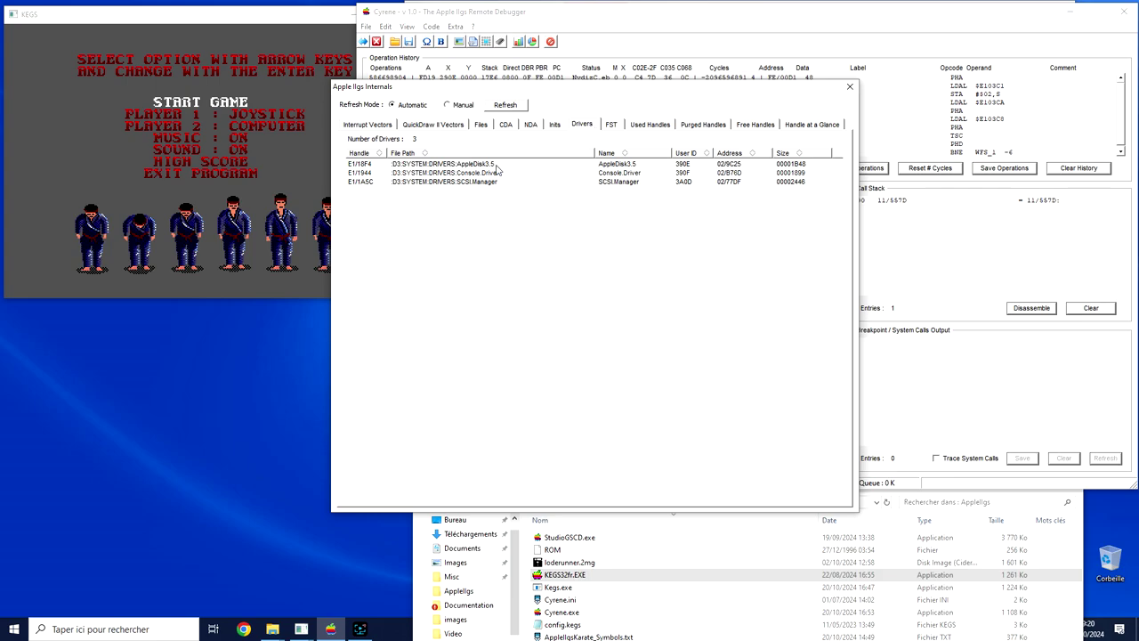
left_click(495, 166)
left_click(495, 181)
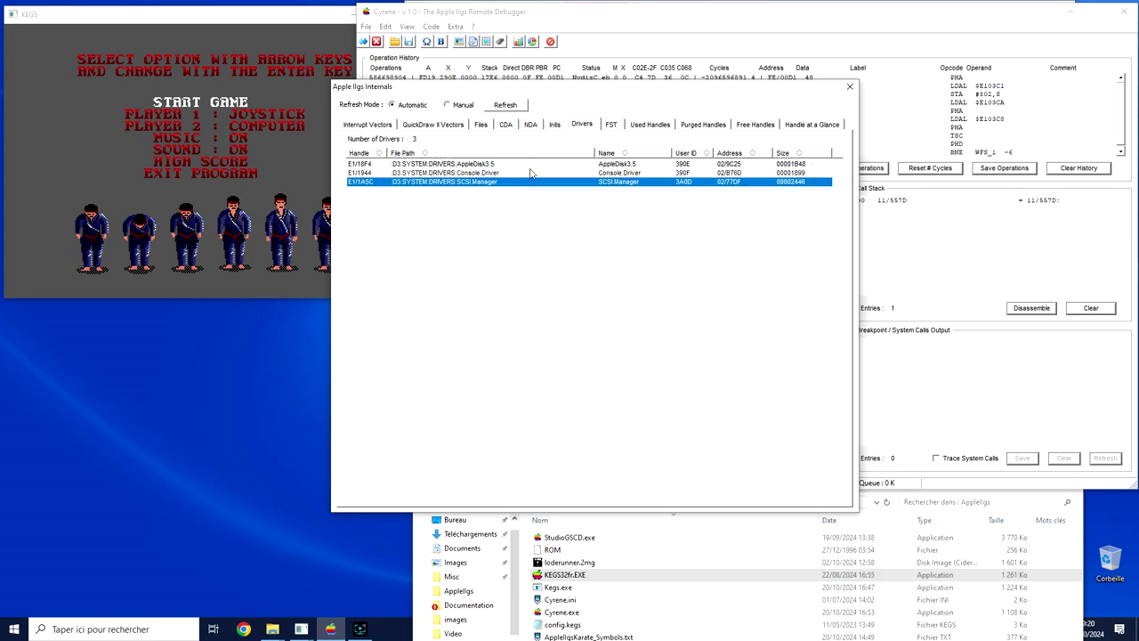
left_click(612, 126)
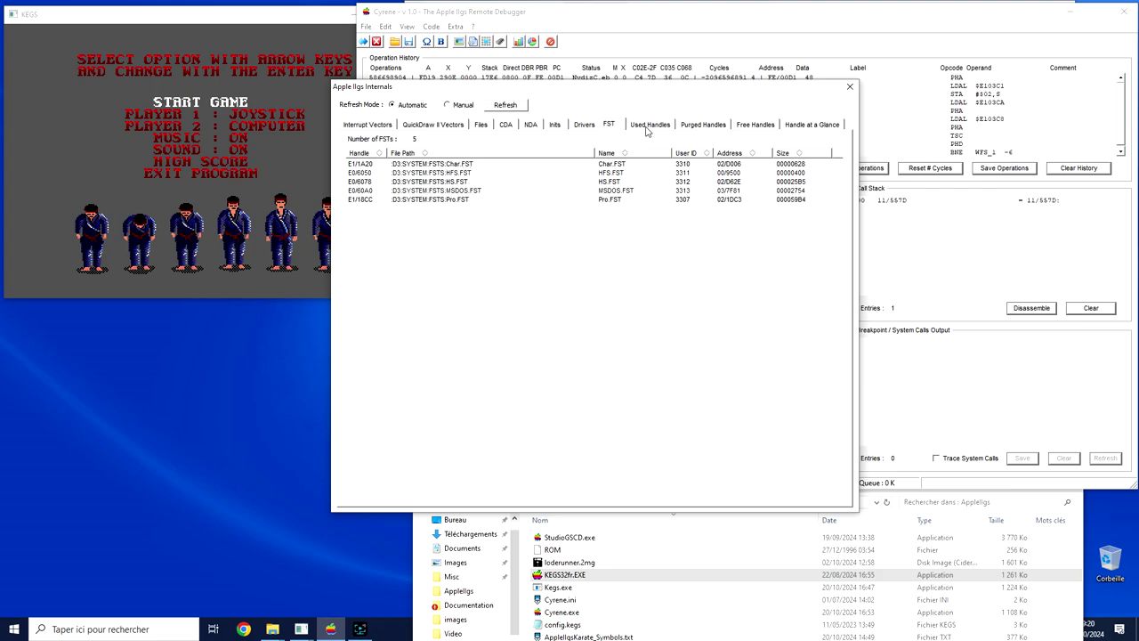
Step: Browse the used memory handles, sort them by Information, and find the AppleIIgsKarate group
left_click(648, 126)
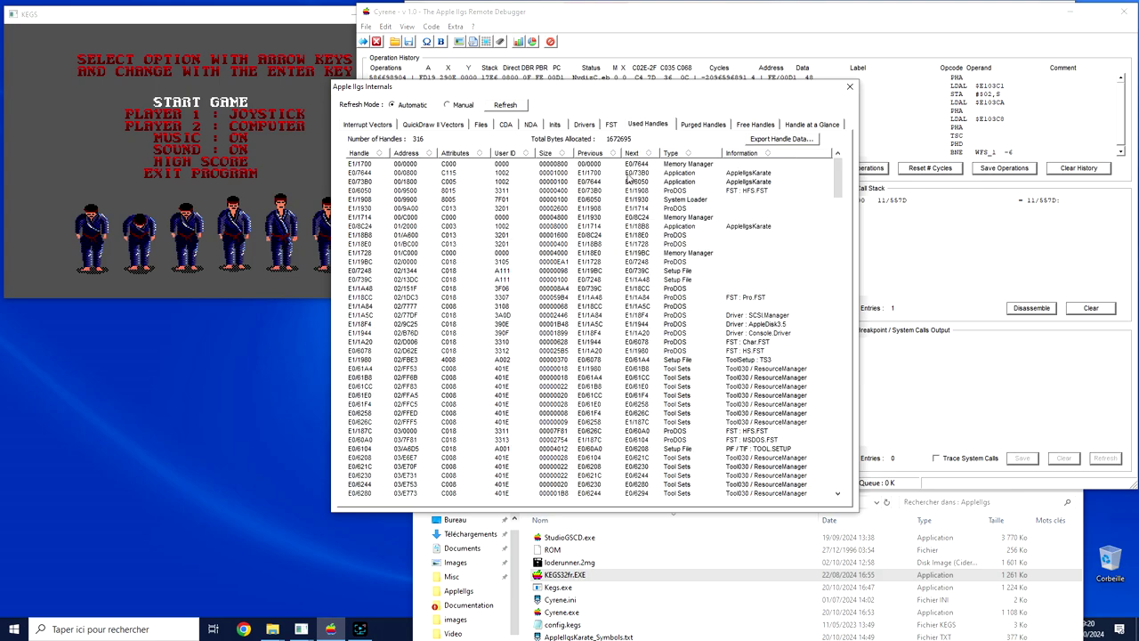
scroll(629, 307, "down", 12)
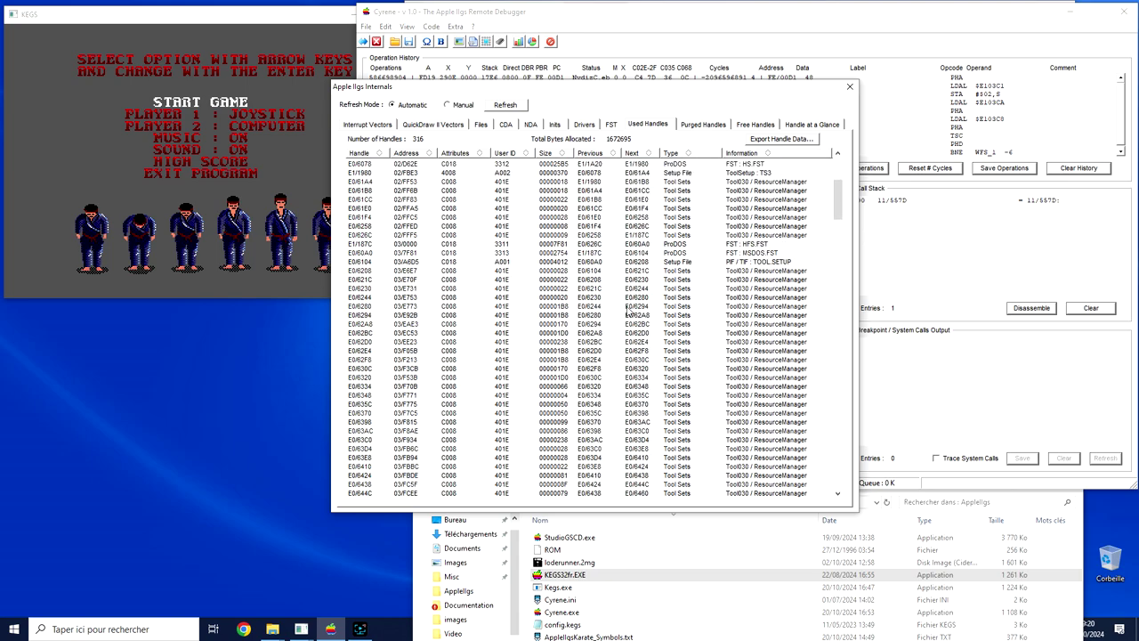
scroll(627, 310, "down", 3)
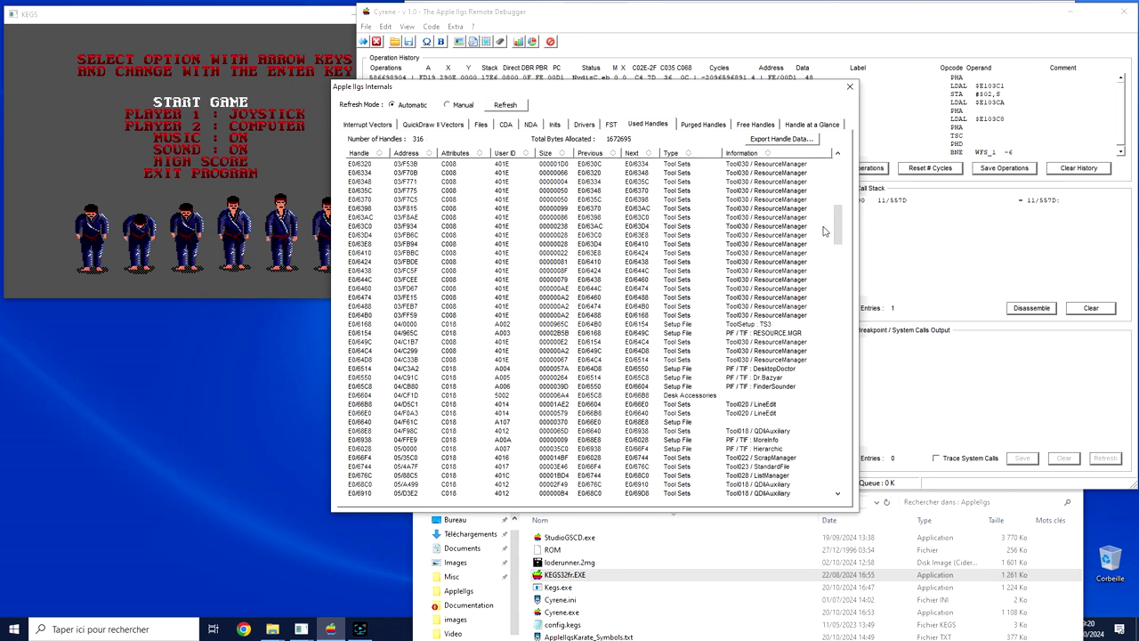
left_click_drag(837, 224, 837, 176)
left_click(744, 154)
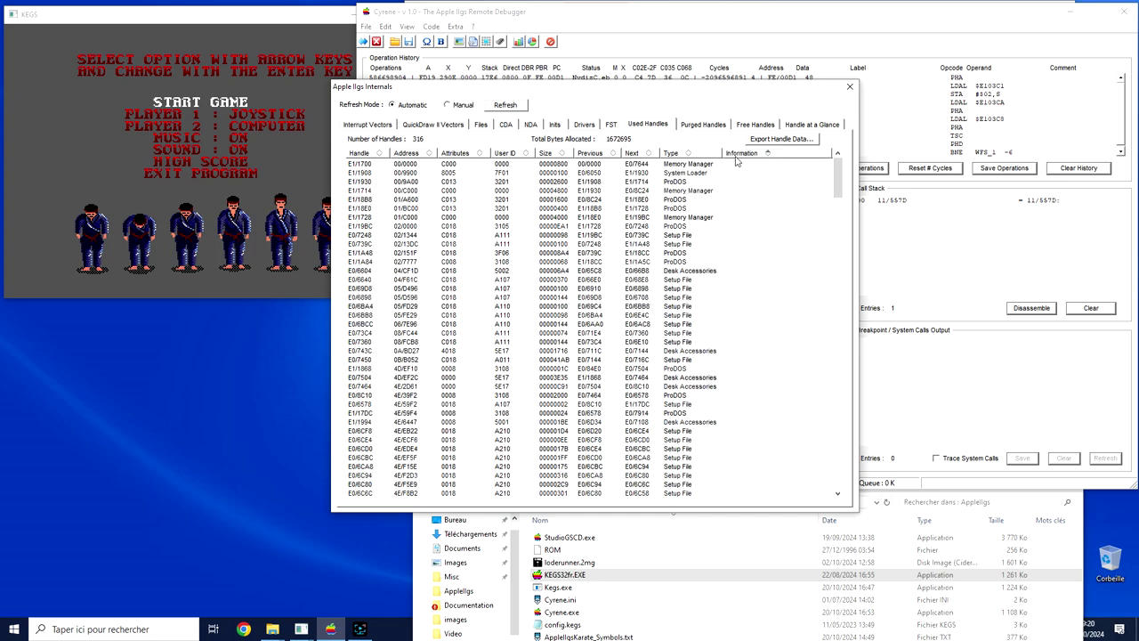
scroll(738, 356, "down", 15)
scroll(740, 412, "down", 5)
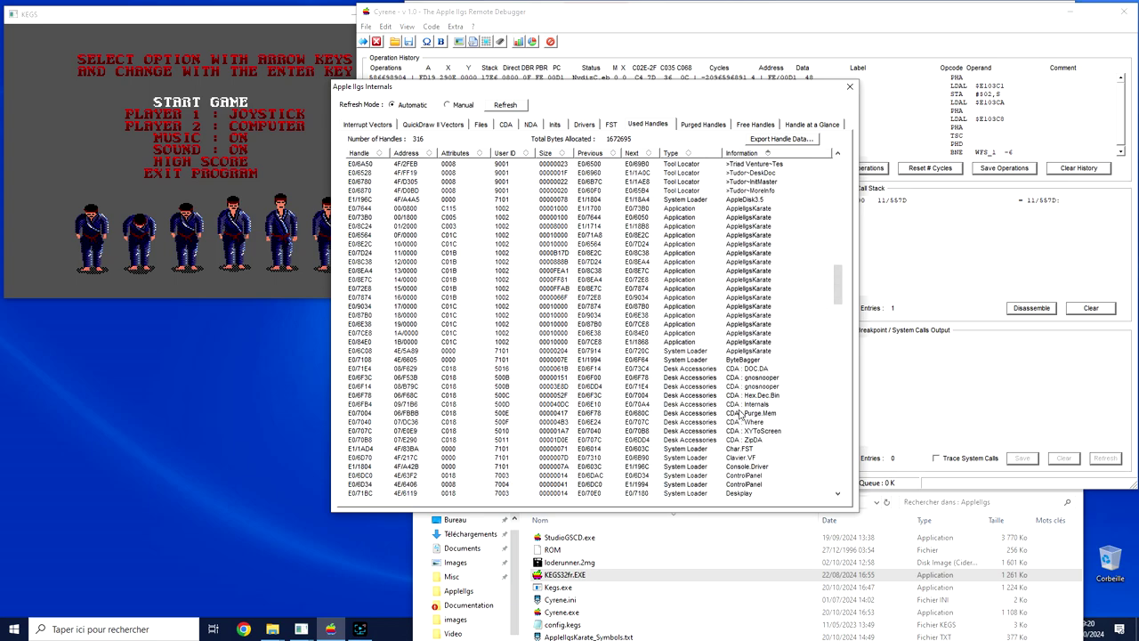
Step: Examine the used handles owned by AppleIIgsKarate, highlighting entries from bank 00 through address 1B/0000
left_click(746, 210)
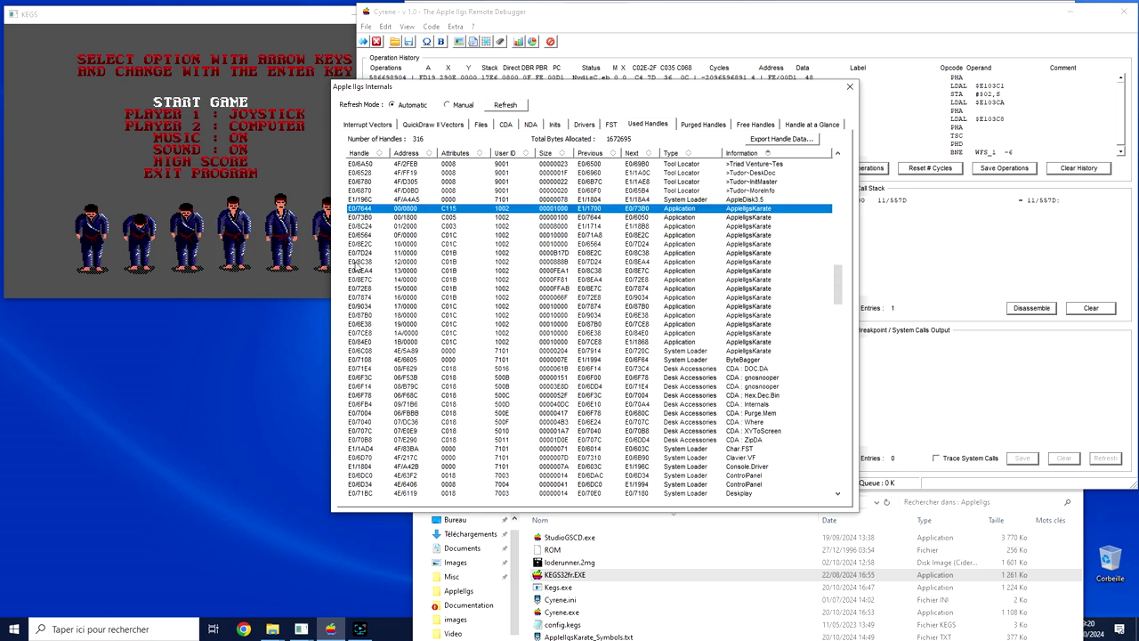
left_click(742, 272)
left_click(583, 308)
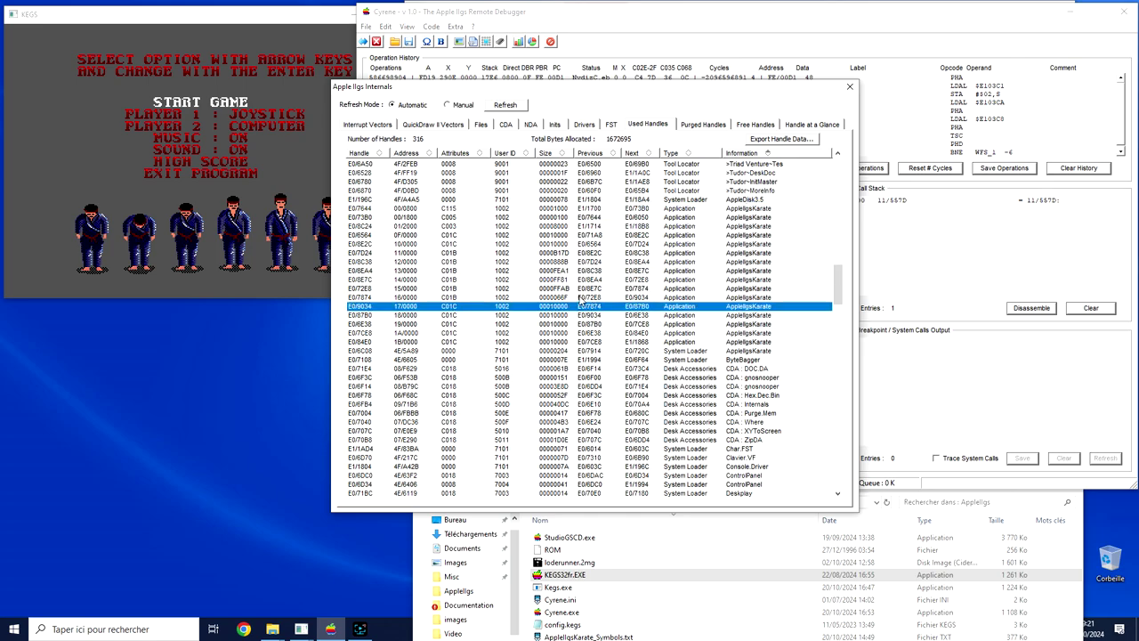
left_click_drag(580, 302, 564, 344)
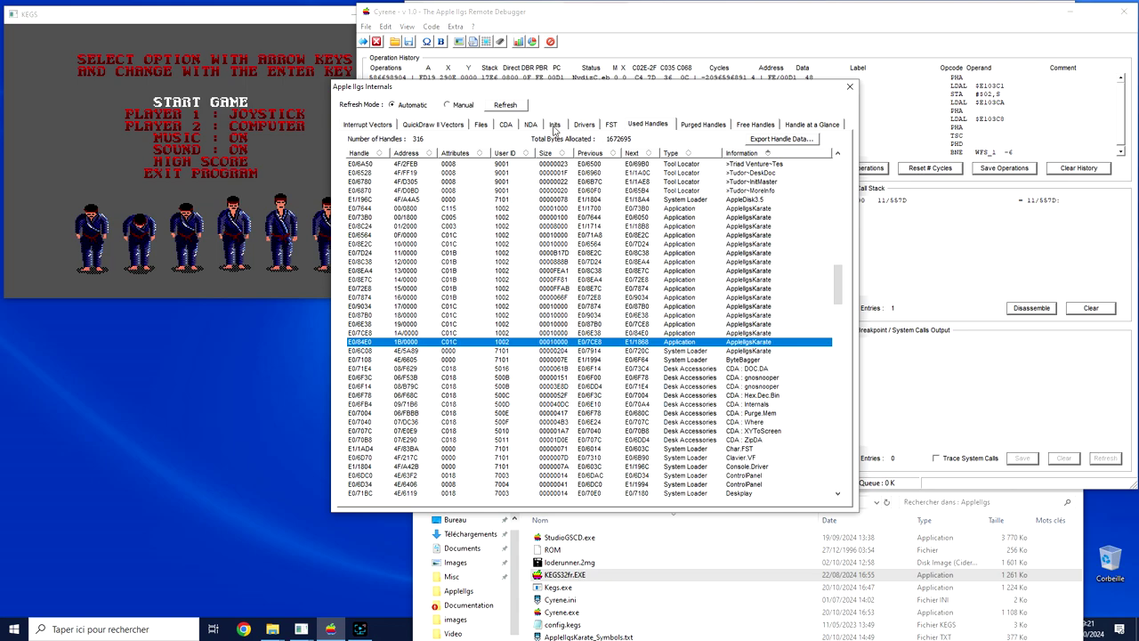
Step: Examine the purged memory handles and the free memory handles
left_click(696, 126)
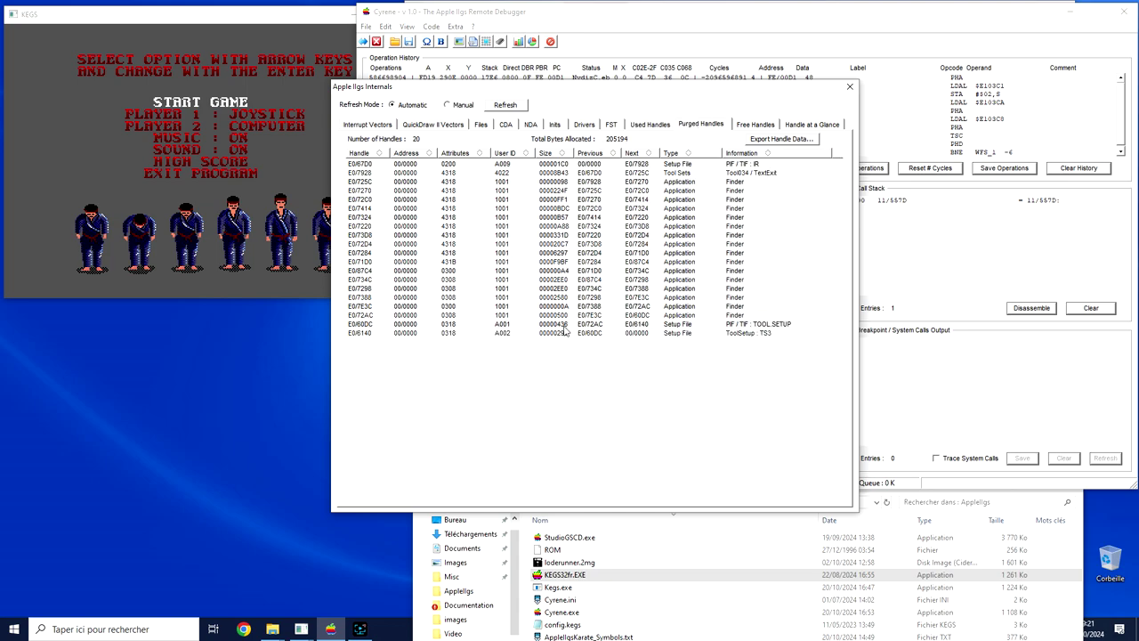
left_click(750, 126)
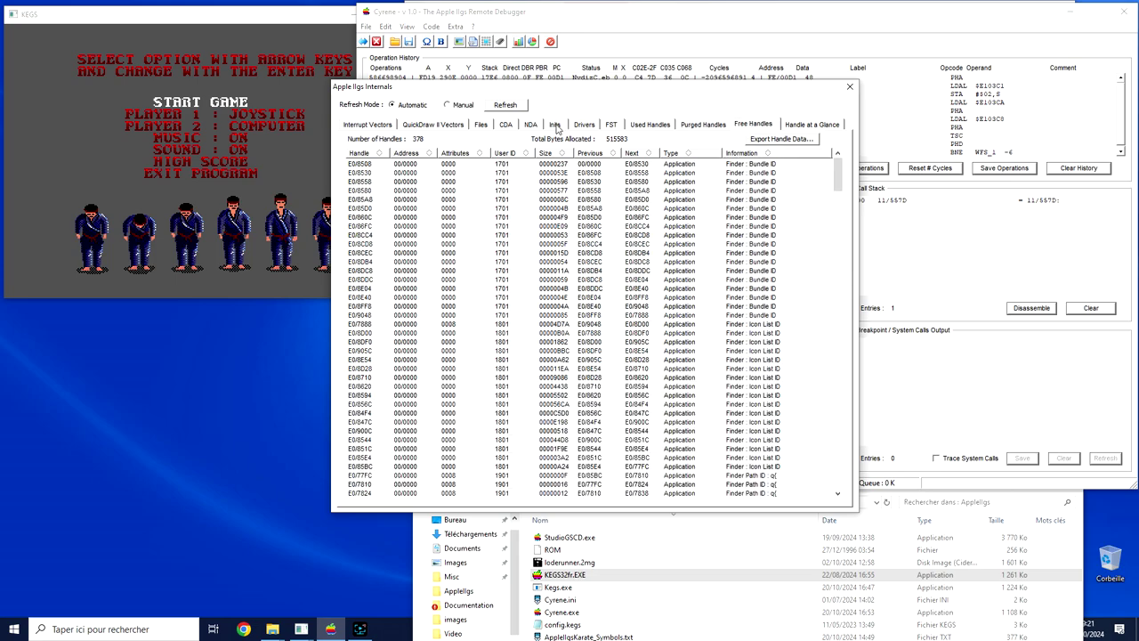
Step: Open the detailed memory handle view for the PicViewer init from the inits list
left_click(555, 126)
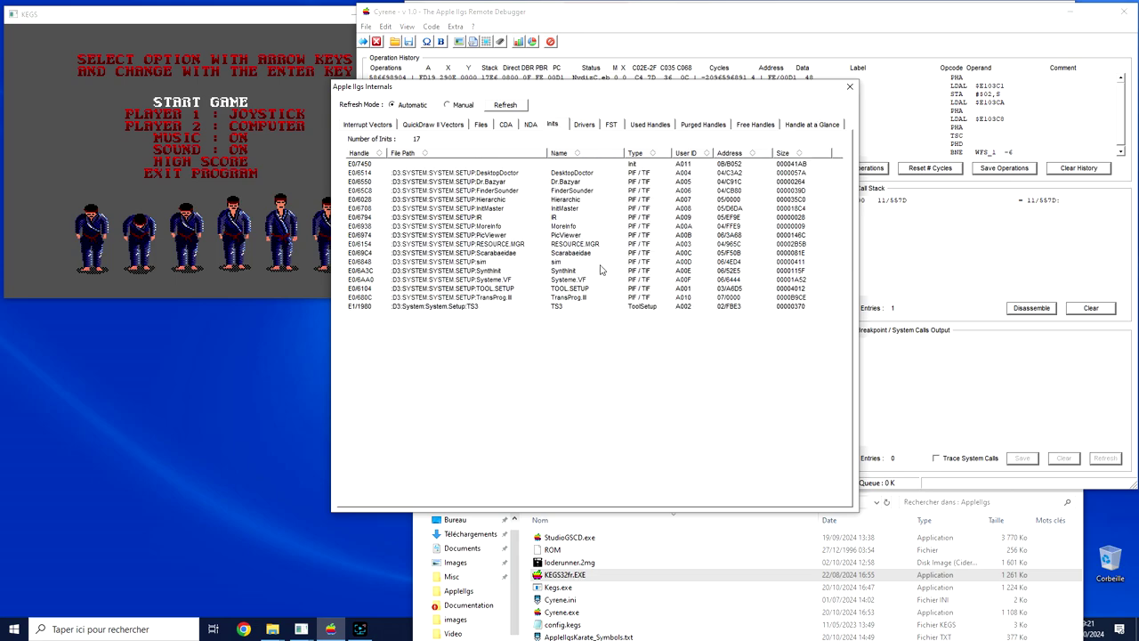
left_click(560, 236)
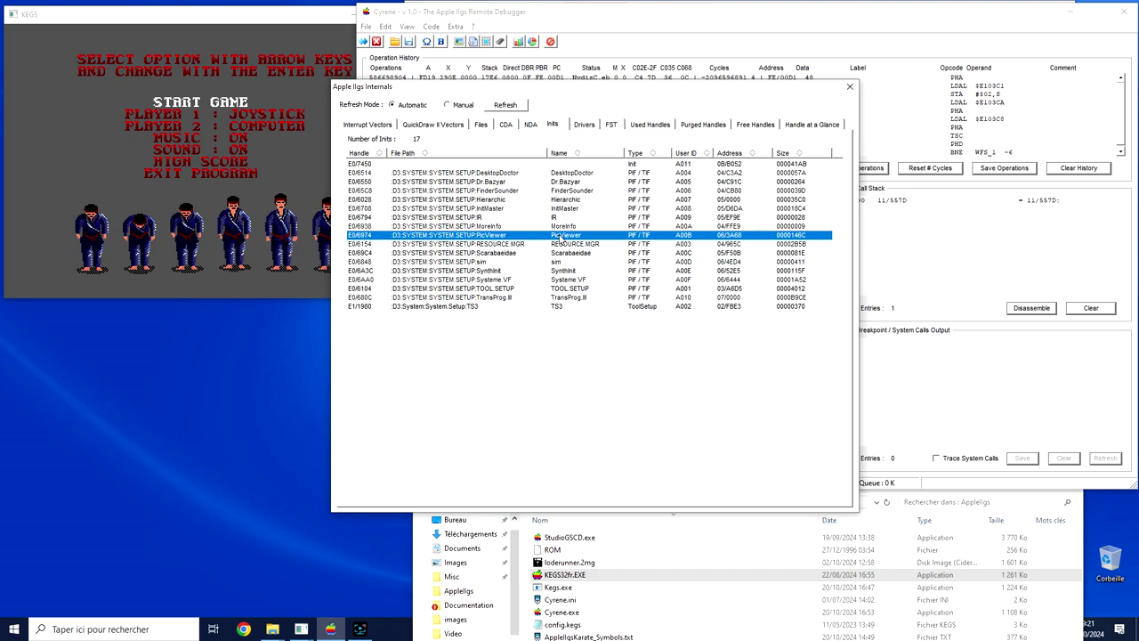
double_click(560, 238)
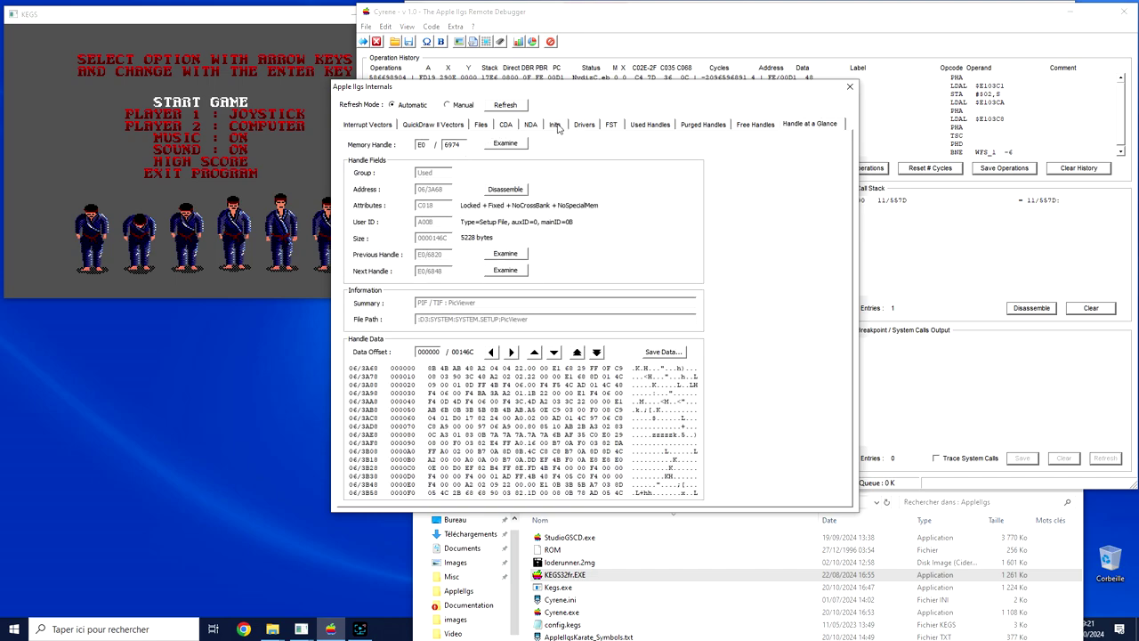
left_click(554, 125)
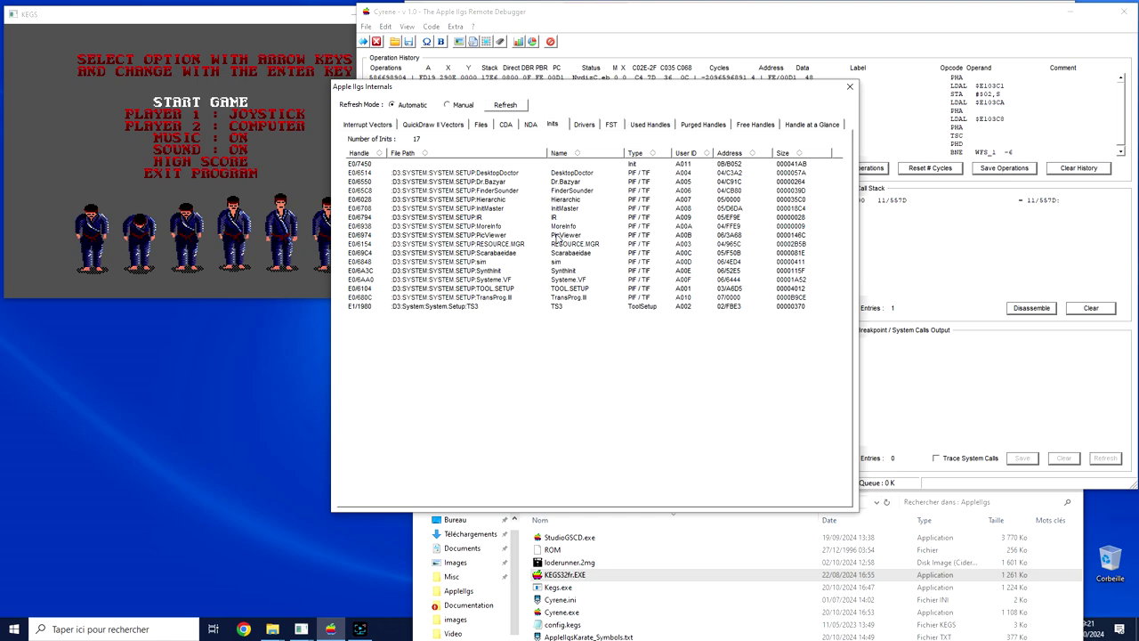
double_click(556, 238)
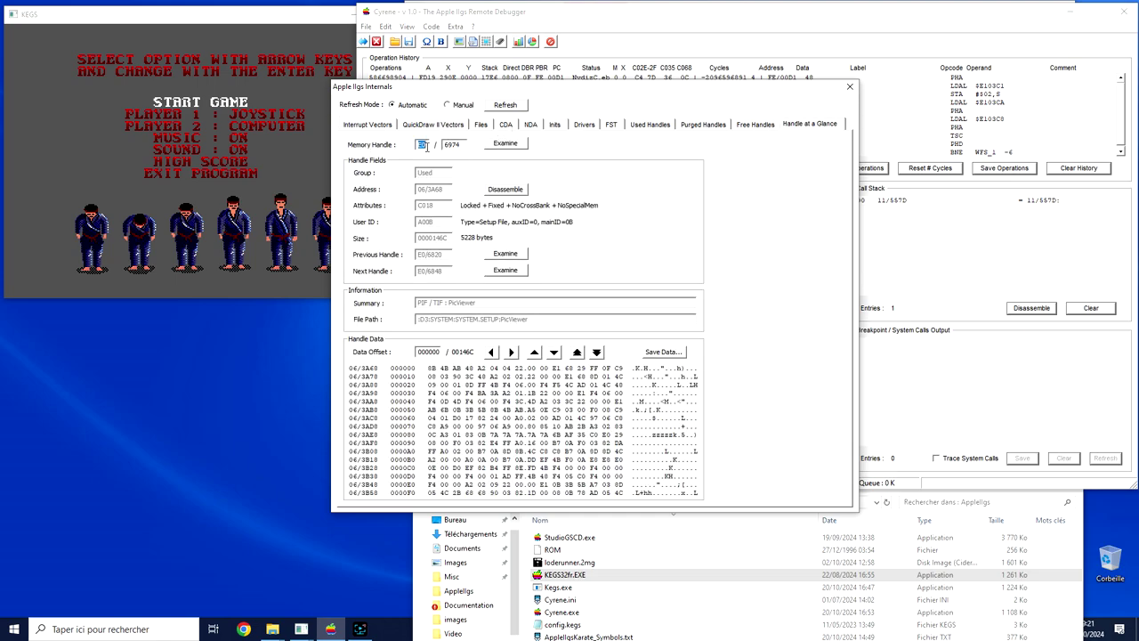
Step: Examine PicViewer's memory handle E0/6974 and page forward and back through its hexadecimal data
left_click_drag(444, 144, 462, 146)
left_click_drag(430, 368, 622, 492)
left_click(597, 353)
left_click(597, 352)
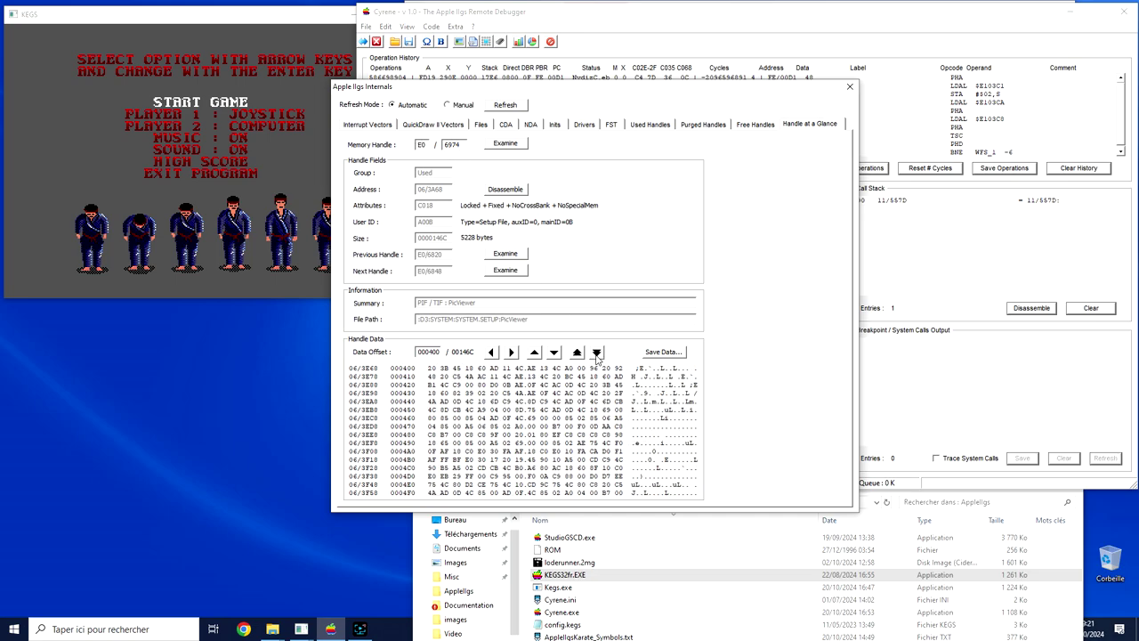
left_click(597, 352)
left_click(577, 352)
left_click(577, 352)
Step: Save PicViewer's handle data to the file Handle_E0_6974_Data_06_3A68.bin
left_click(663, 352)
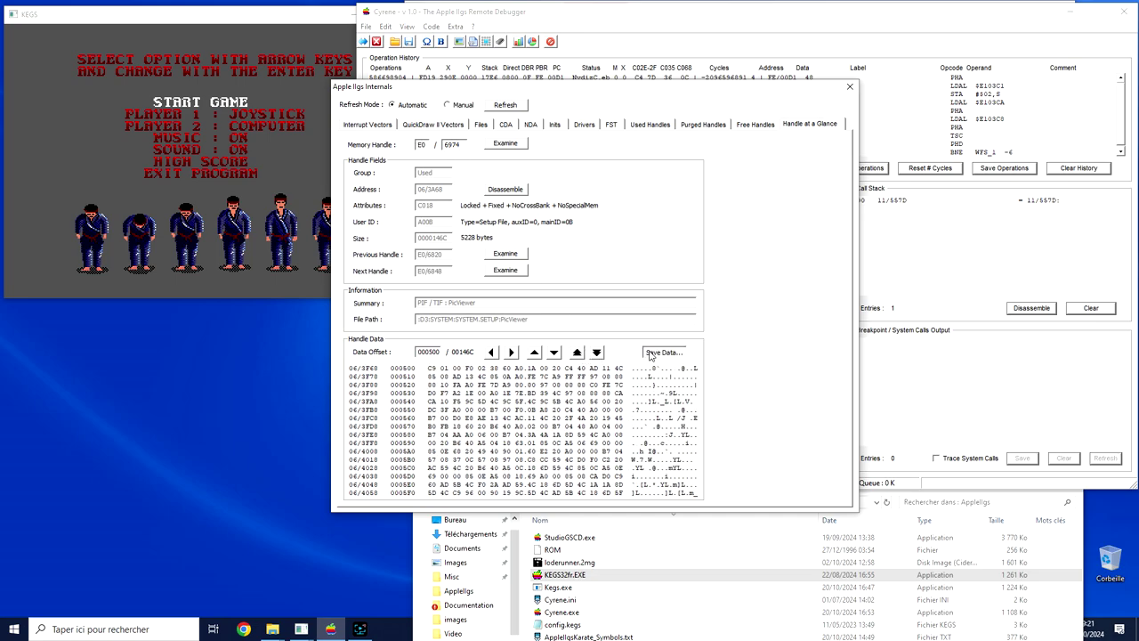
left_click(818, 434)
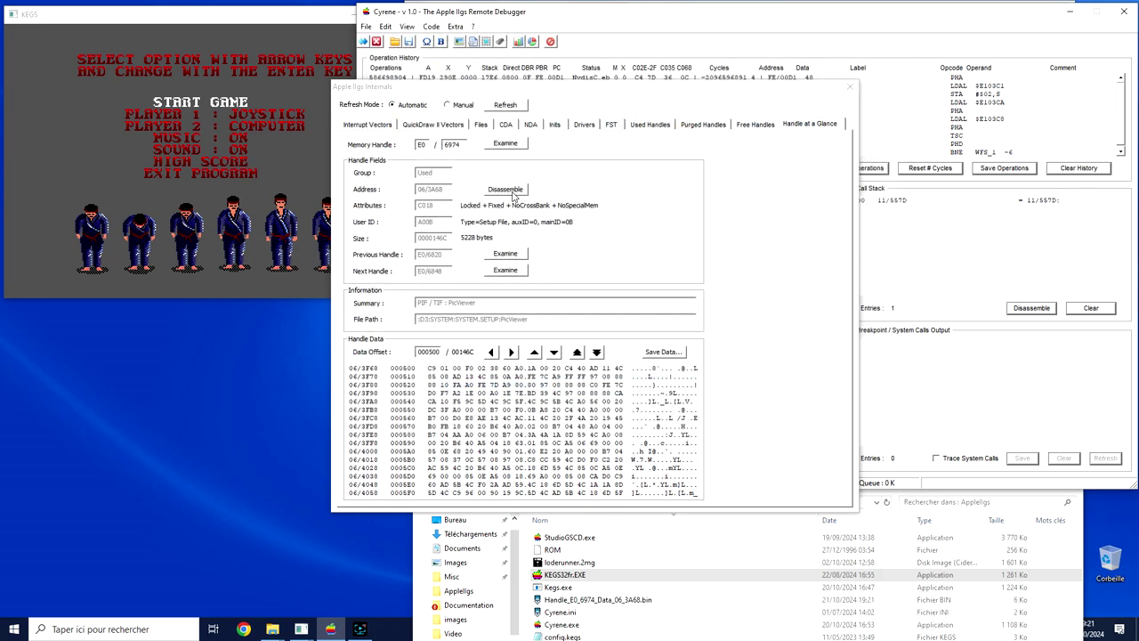
Step: Disassemble PicViewer's code at address 06/3A68, reposition the disassembler window and enlarge it to show 48 lines
left_click(510, 189)
left_click_drag(498, 48, 713, 72)
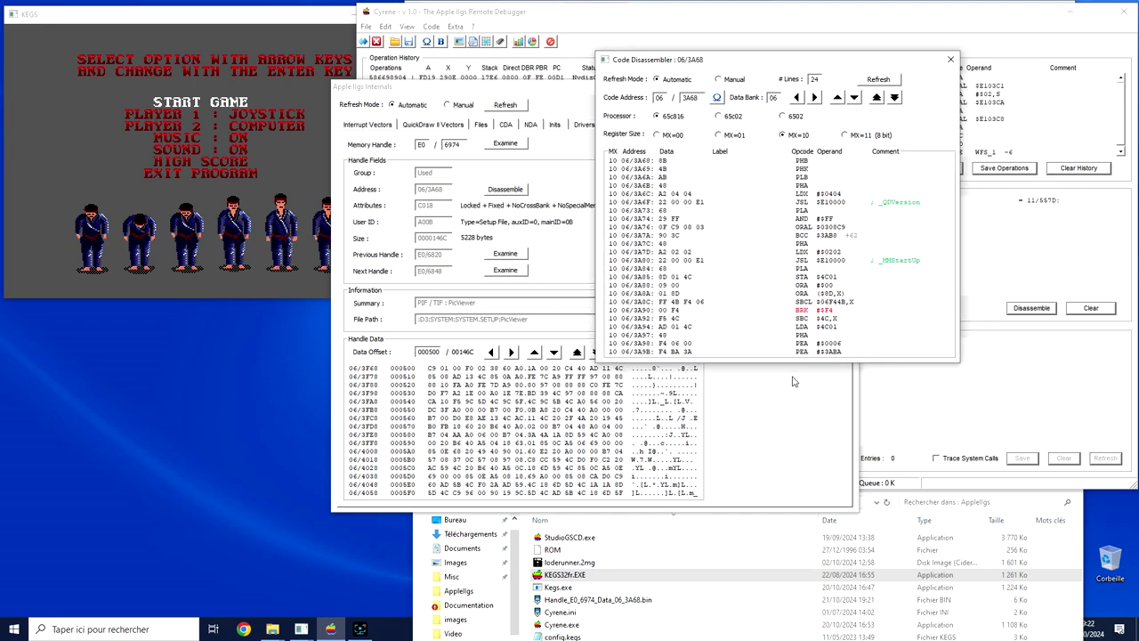
left_click_drag(788, 362, 792, 569)
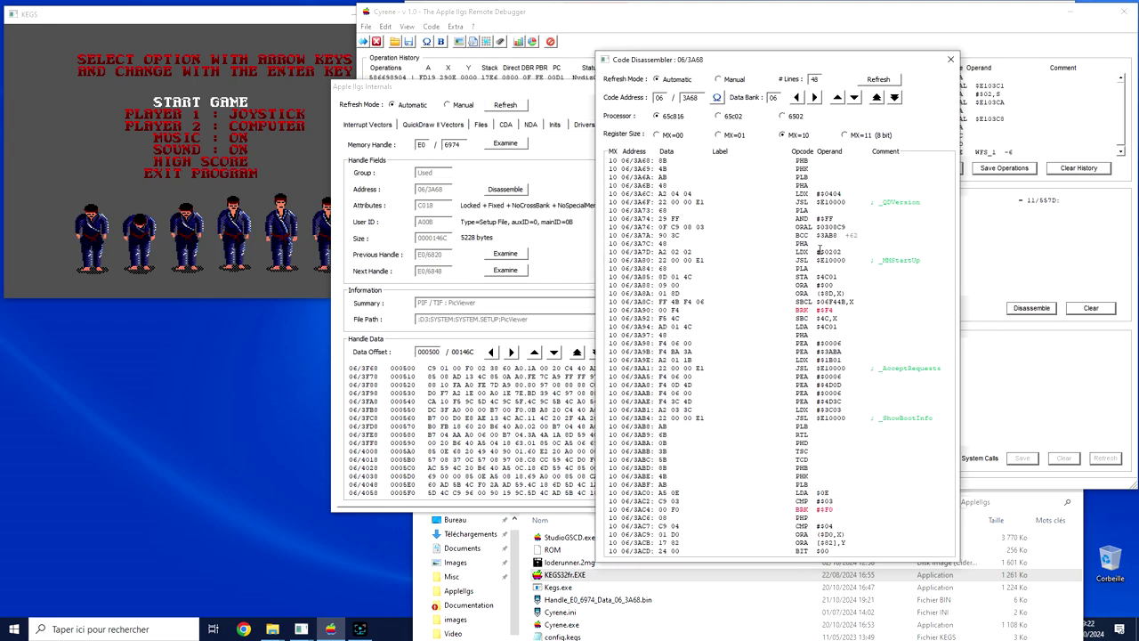
Step: Set the disassembly register size to MX=00, examine the _QDVersion and _MMStartUp calls, and close the disassembler
left_click_drag(797, 309, 824, 309)
left_click(658, 136)
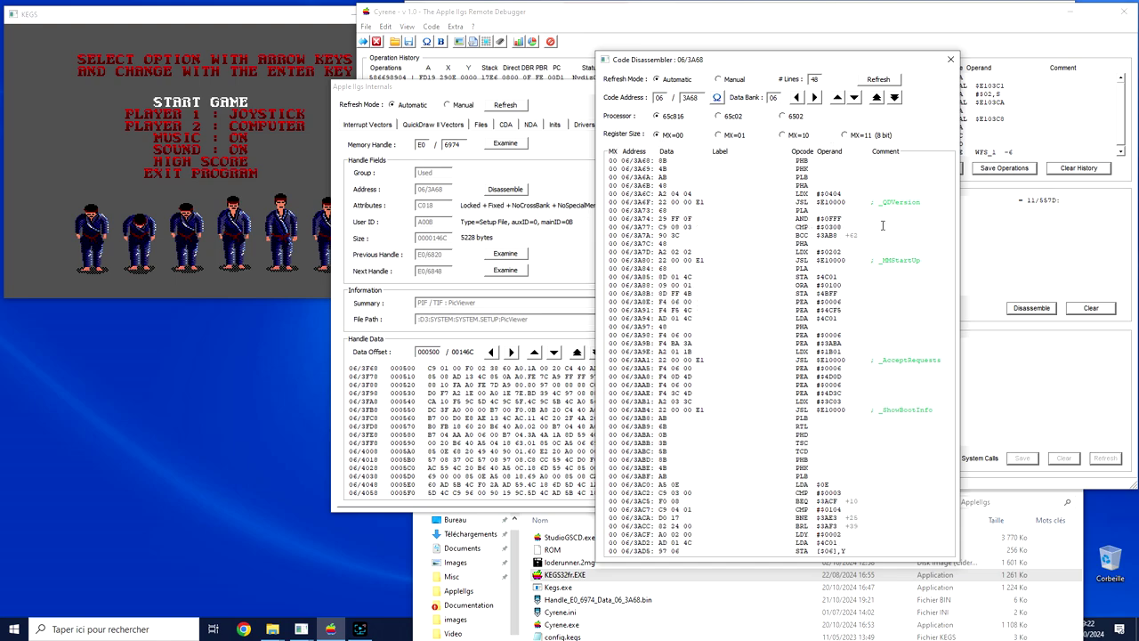
left_click_drag(884, 204, 892, 205)
left_click_drag(883, 260, 891, 260)
left_click(950, 59)
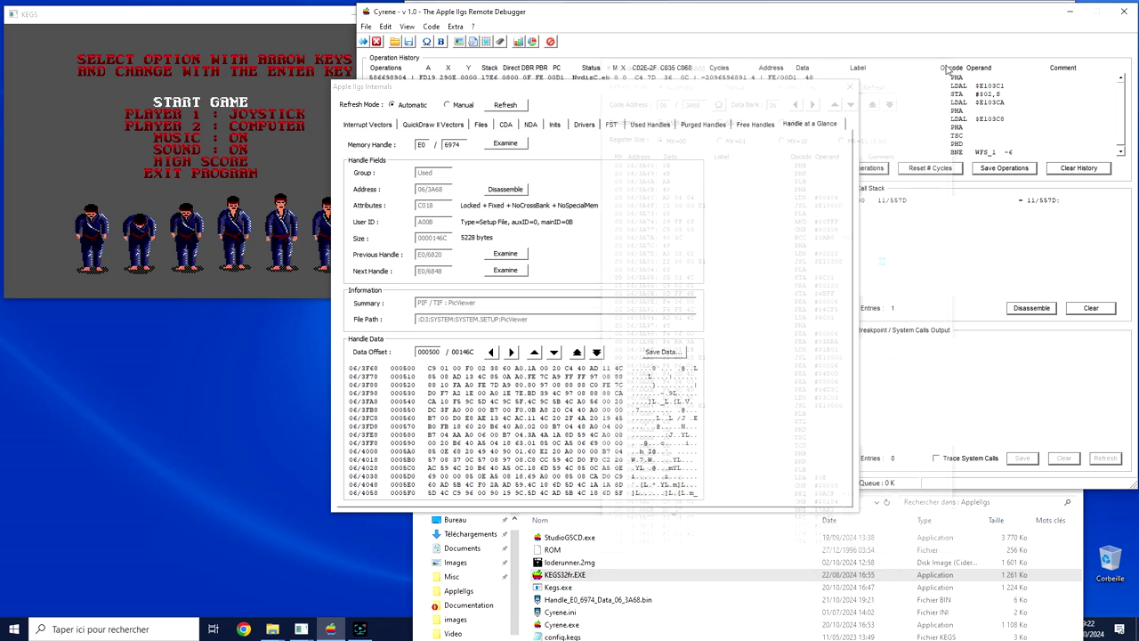
Step: Review the interrupt vectors and the QuickDraw II vectors, moving the Apple IIgs Internals window clear of the game window
left_click(363, 124)
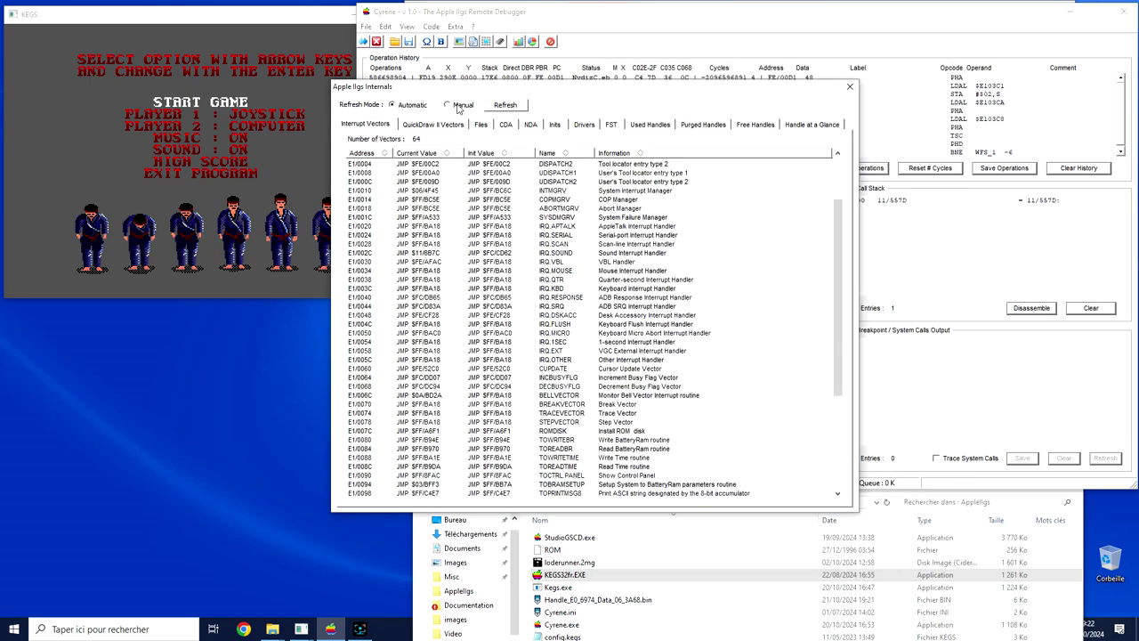
left_click_drag(469, 95, 580, 81)
left_click(530, 112)
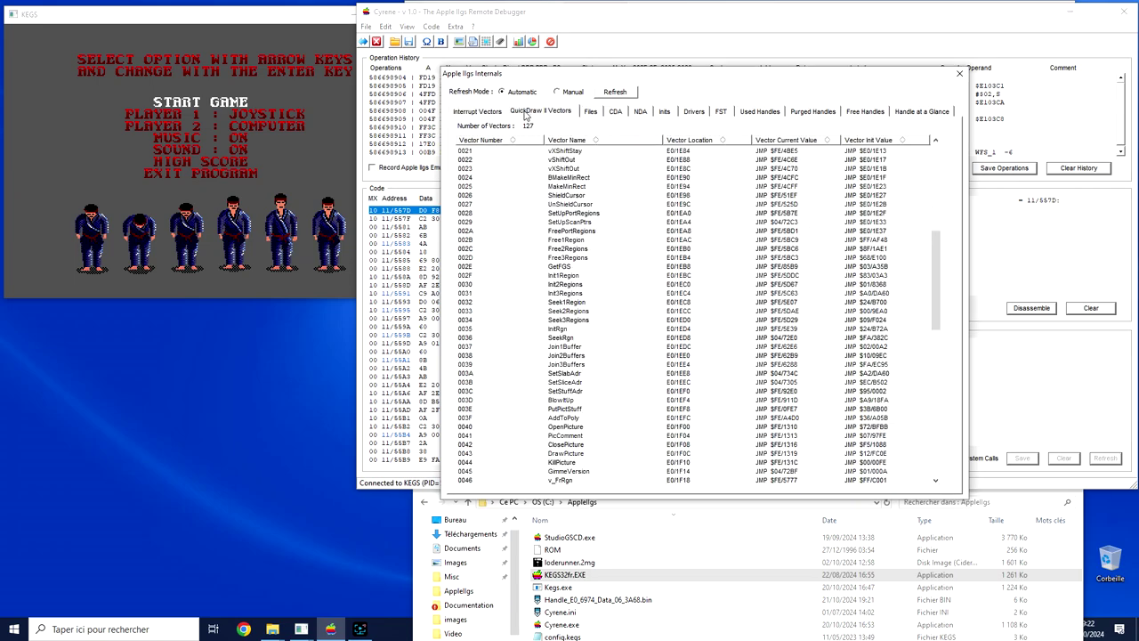
left_click(589, 269)
left_click(584, 296)
Step: Review the list of loaded files, followed by the purged and used memory handles
left_click(590, 113)
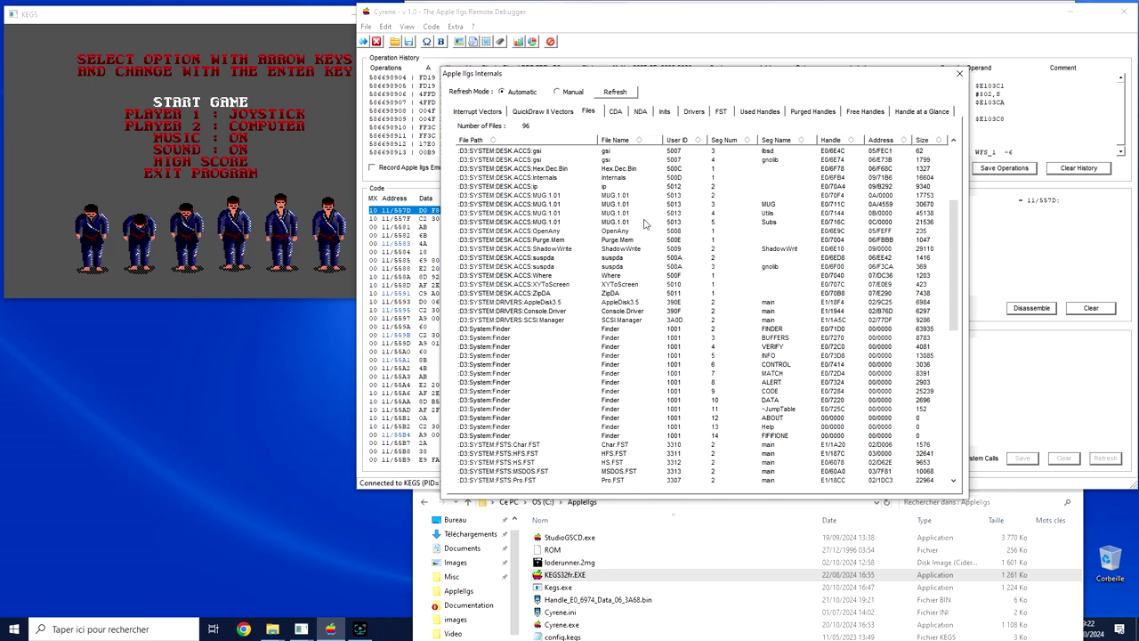
left_click(805, 113)
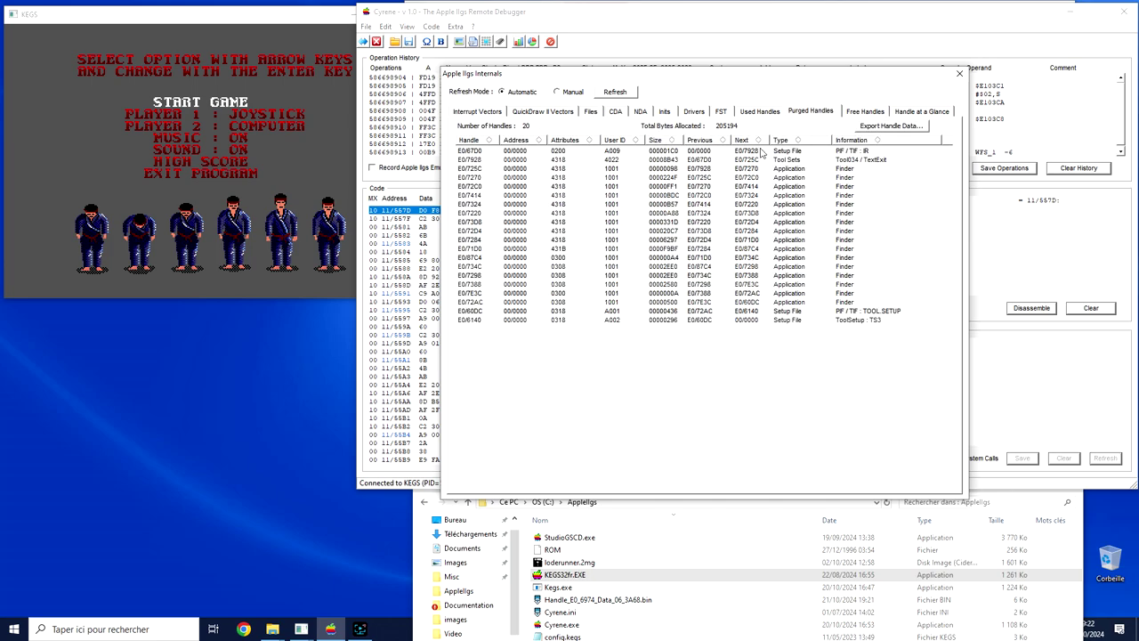
left_click(758, 113)
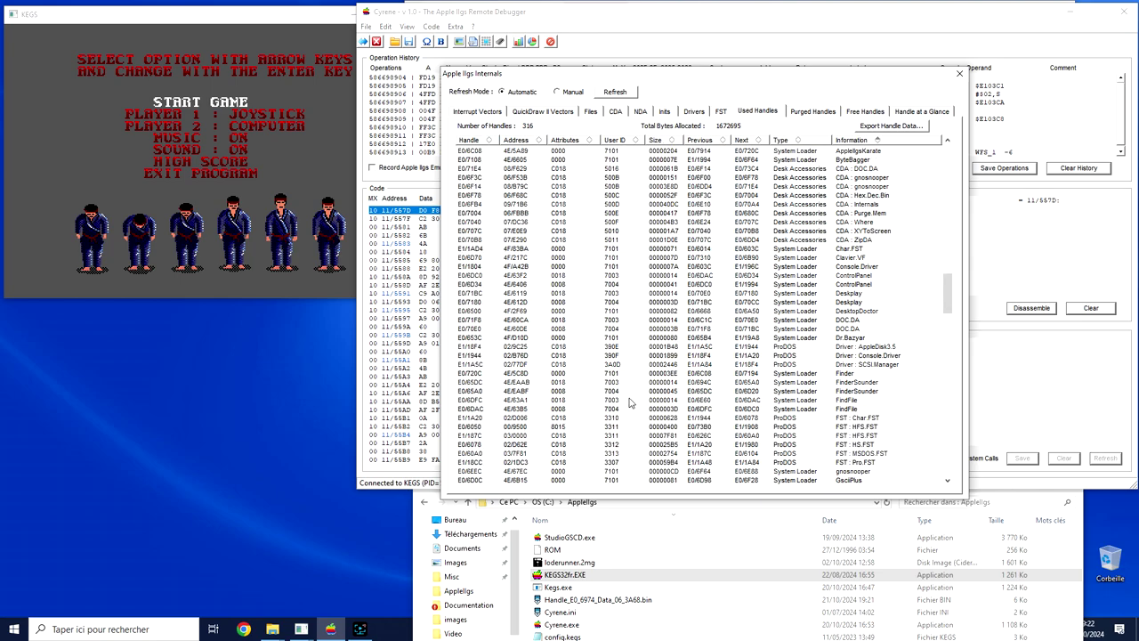
scroll(629, 403, "down", 7)
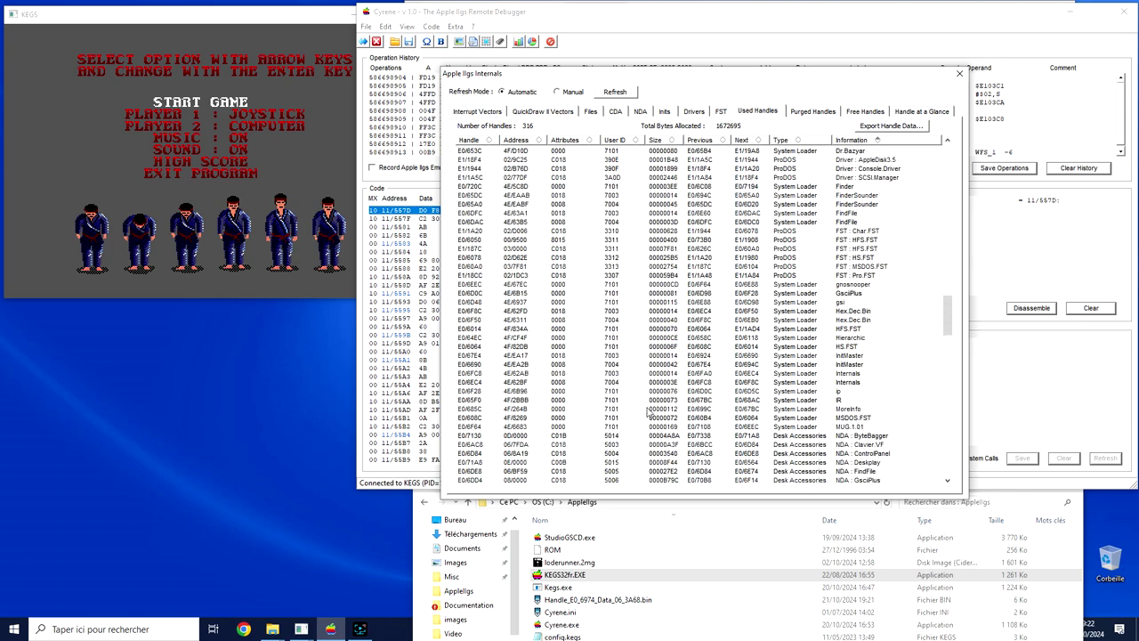
Step: Return to the QuickDraw II and interrupt vectors, and look through the interrupt vector list down to the emulation-mode entries and back
left_click(531, 113)
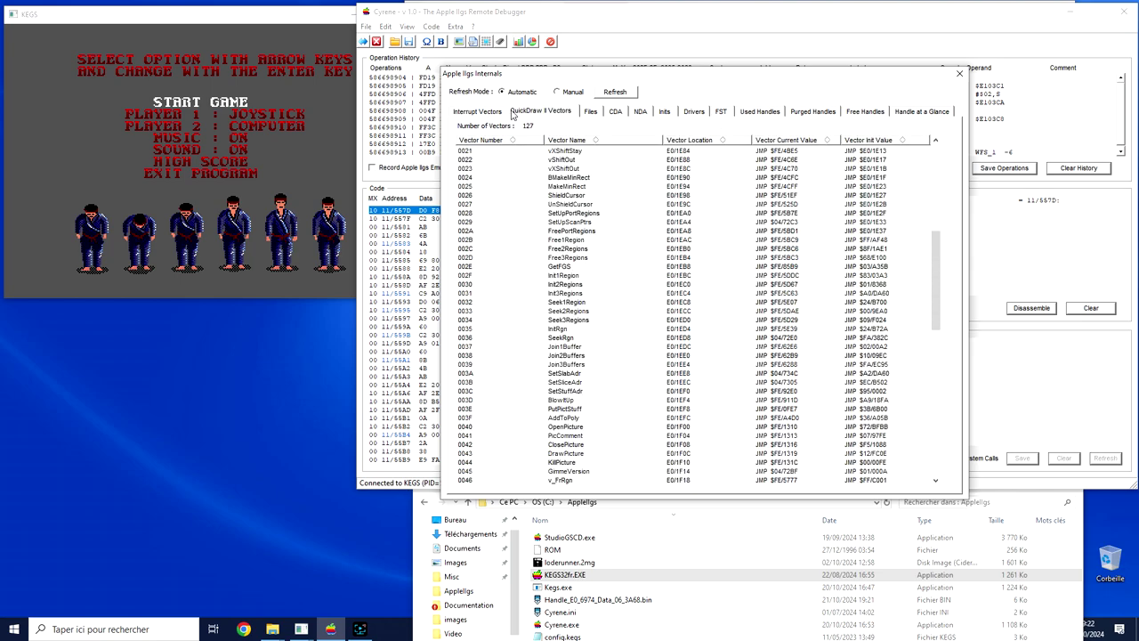
left_click(500, 113)
scroll(680, 340, "down", 6)
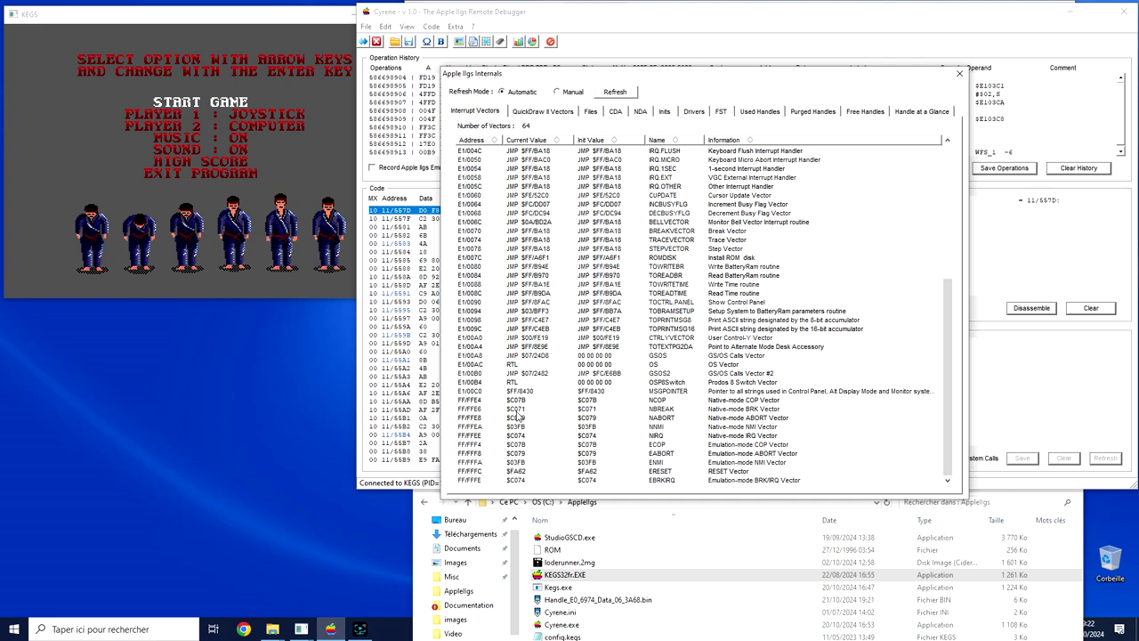
scroll(585, 392, "up", 6)
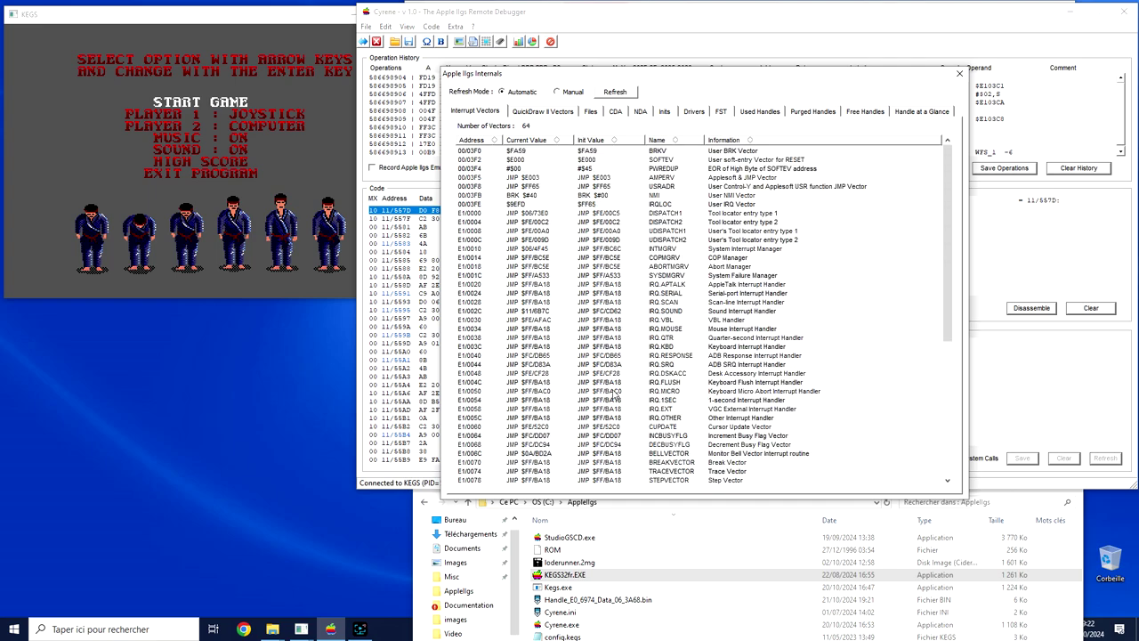